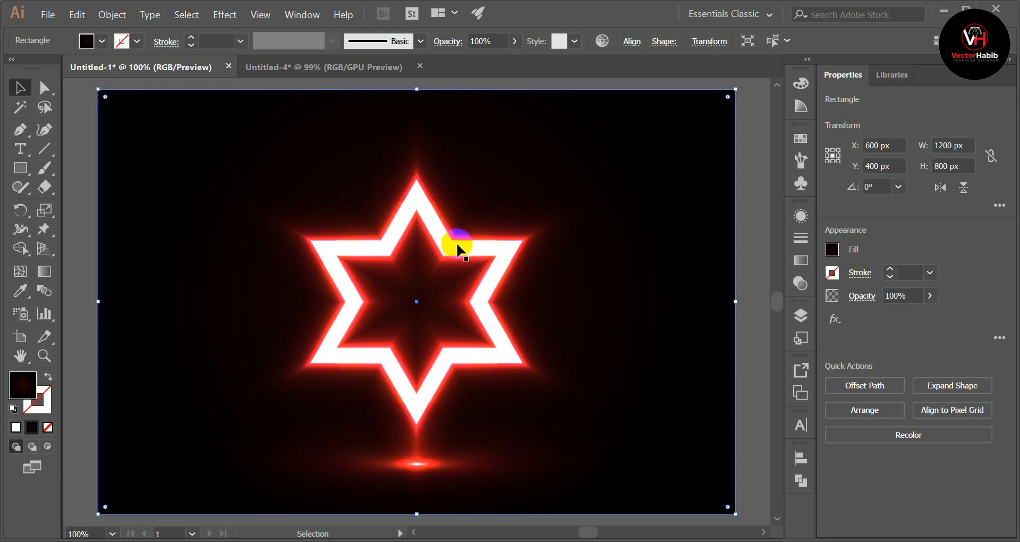
- Delete the glowing star blend and the glowing ellipse beneath it, keeping the background rectangle
click(457, 248)
key(Delete)
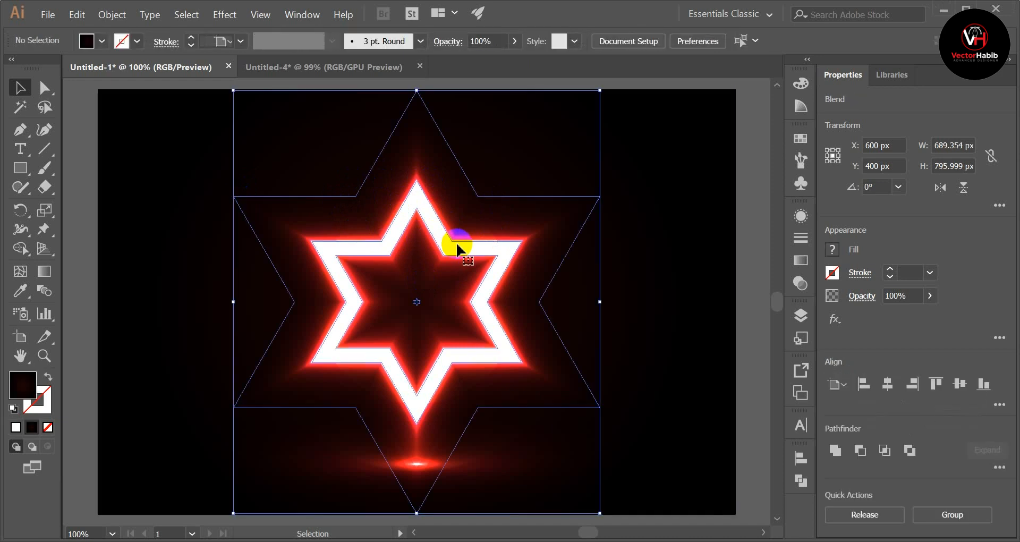
click(423, 471)
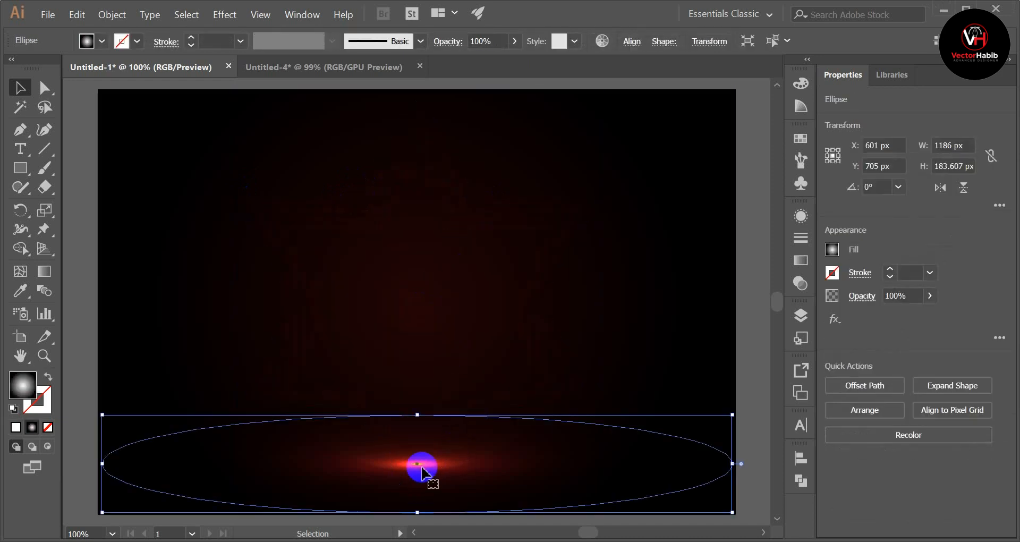
key(Delete)
- Reset the background rectangle's fill to white, and apply the white-to-black linear gradient swatch to it
scroll(428, 474, up, 3)
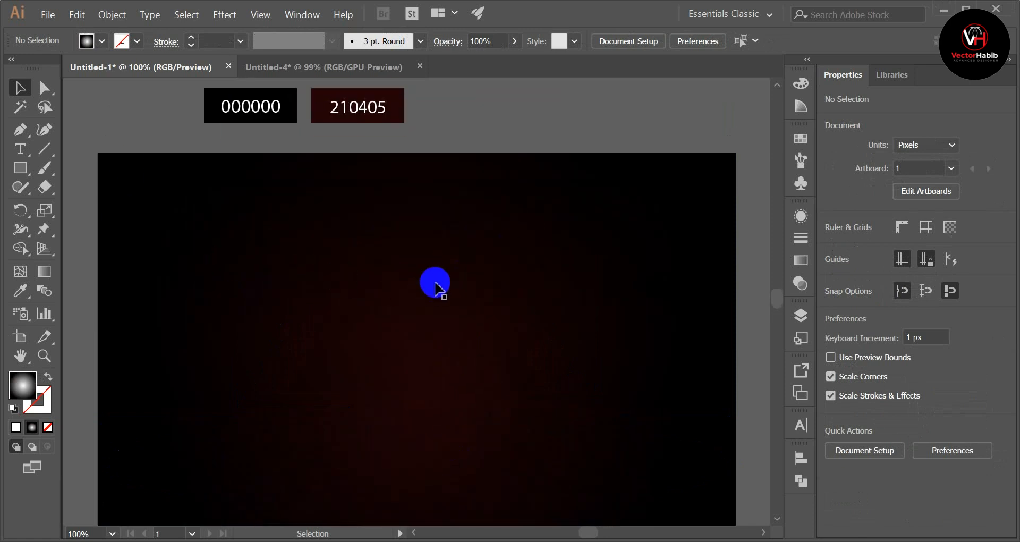
click(336, 355)
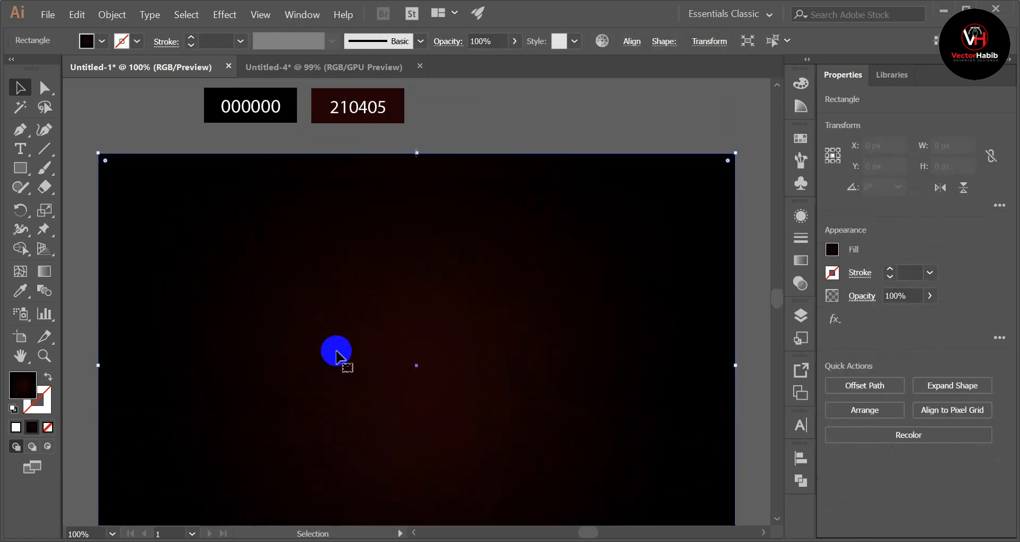
click(103, 41)
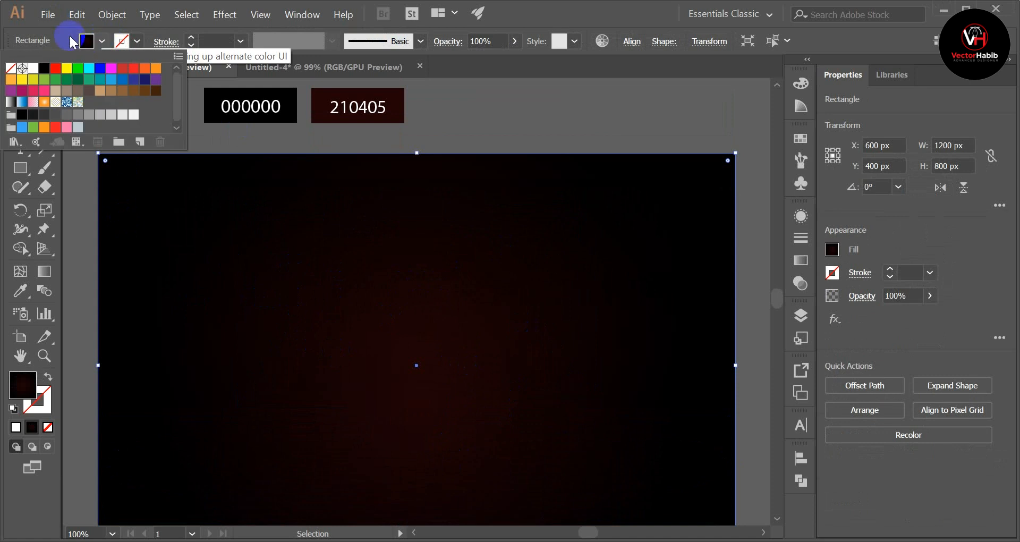
click(34, 68)
click(528, 142)
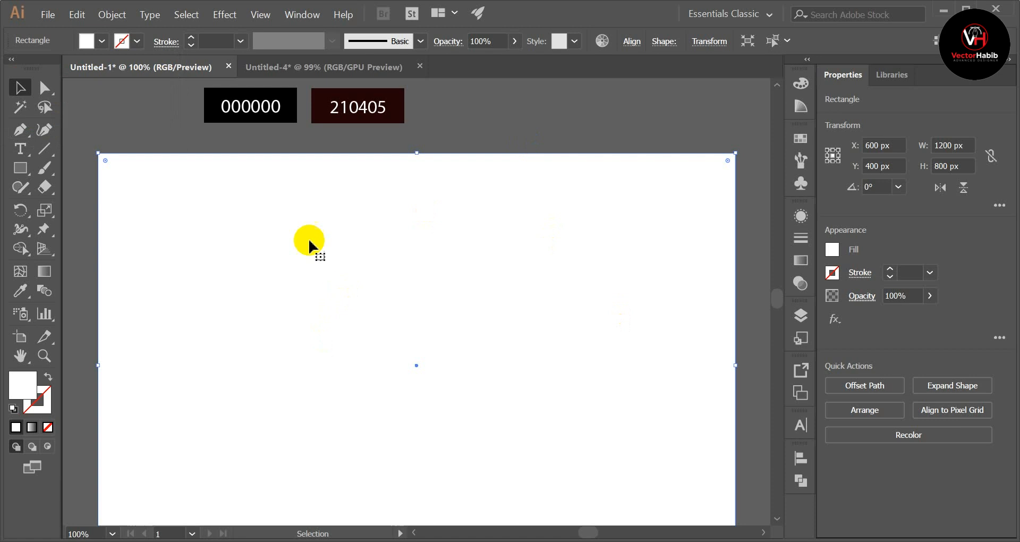
click(101, 41)
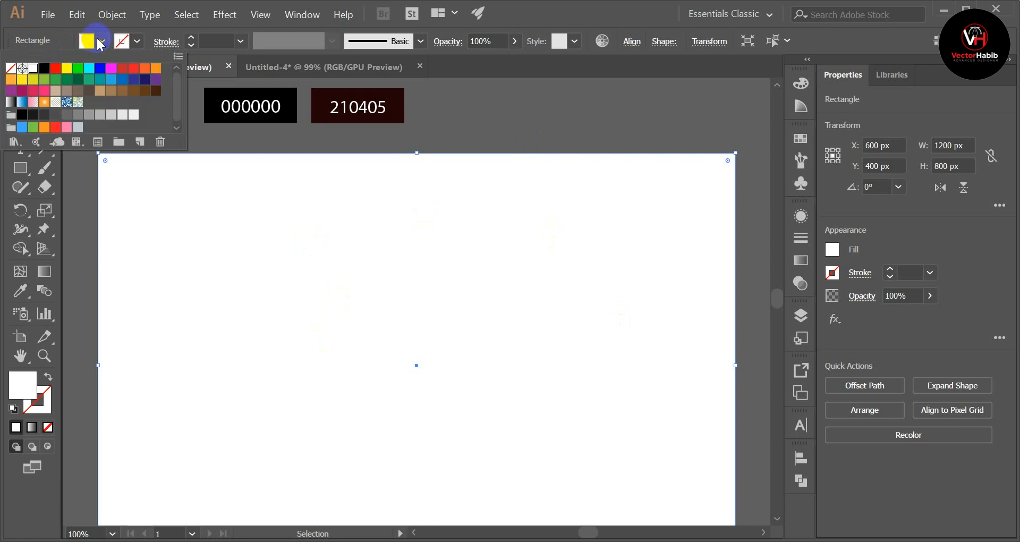
click(11, 102)
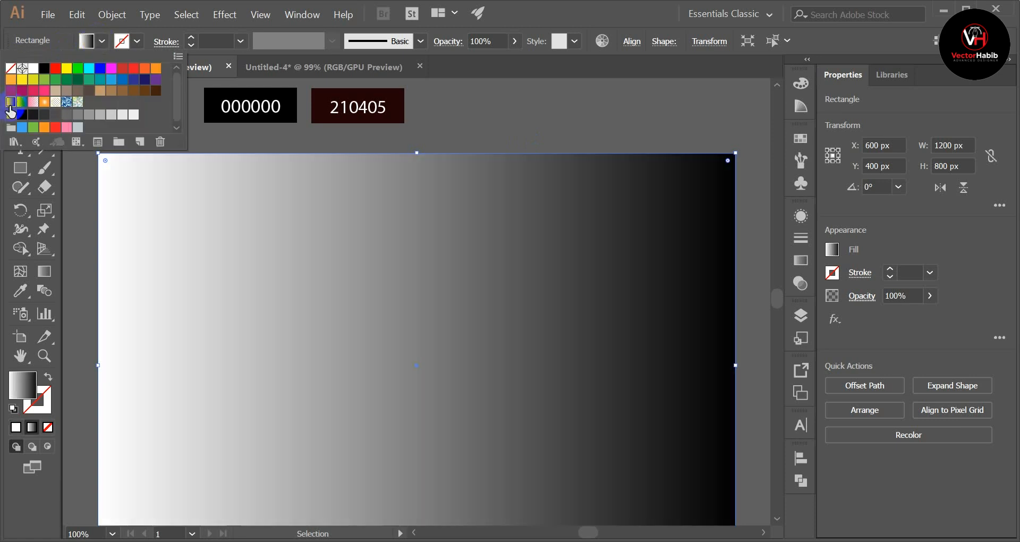
- Set the background gradient's end stop to 210405 and its start stop to 000000, sampling both from the colour samples above the artboard
click(800, 260)
click(800, 260)
click(800, 260)
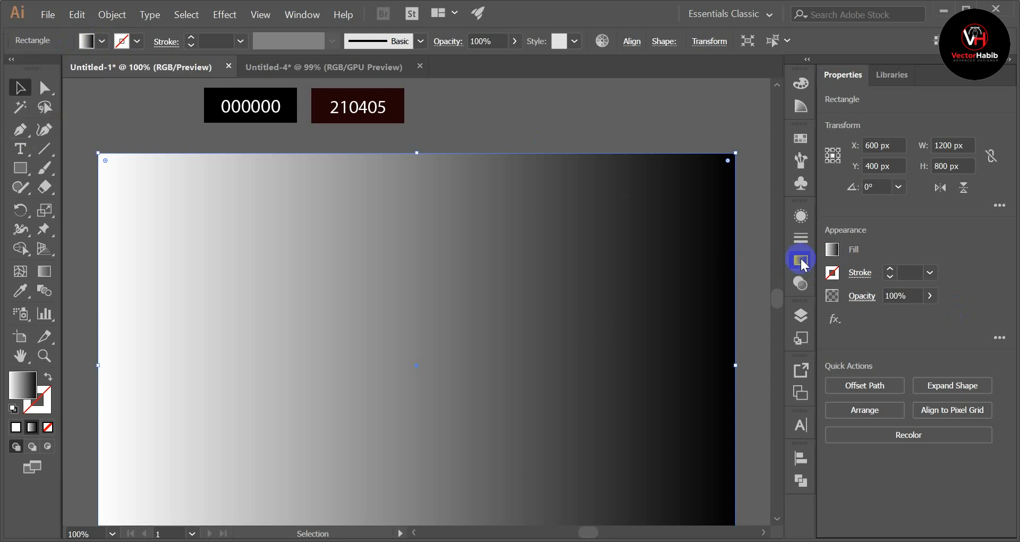
click(801, 261)
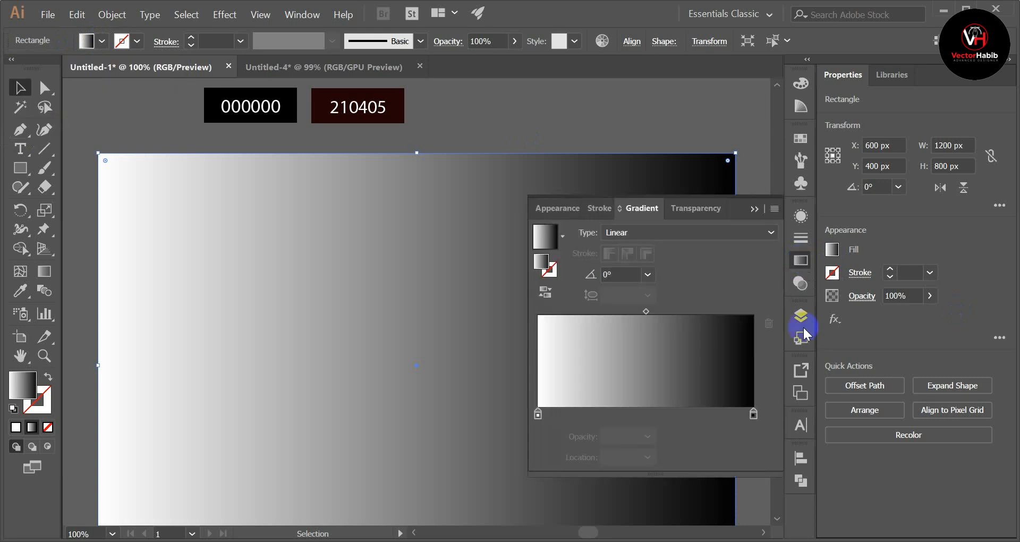
click(753, 415)
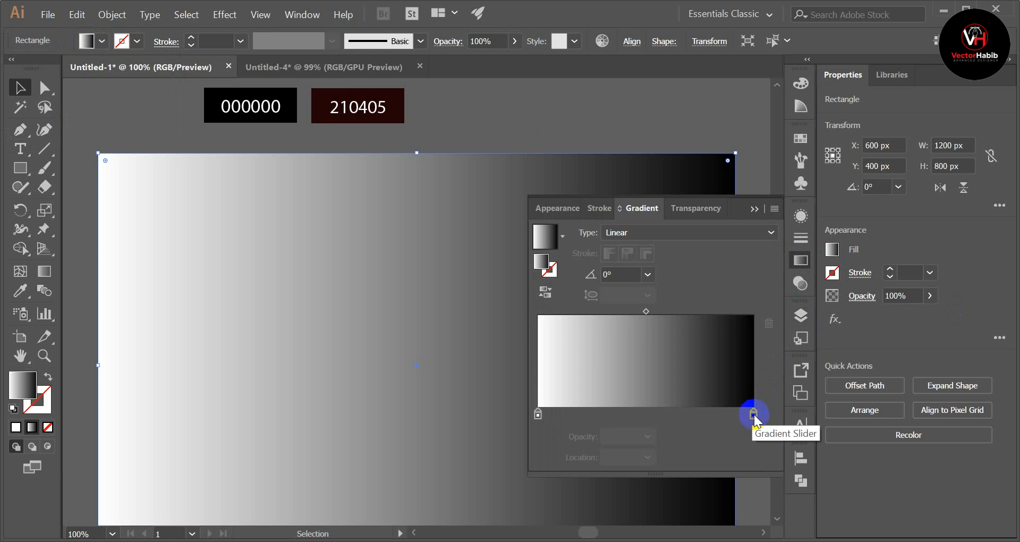
click(754, 414)
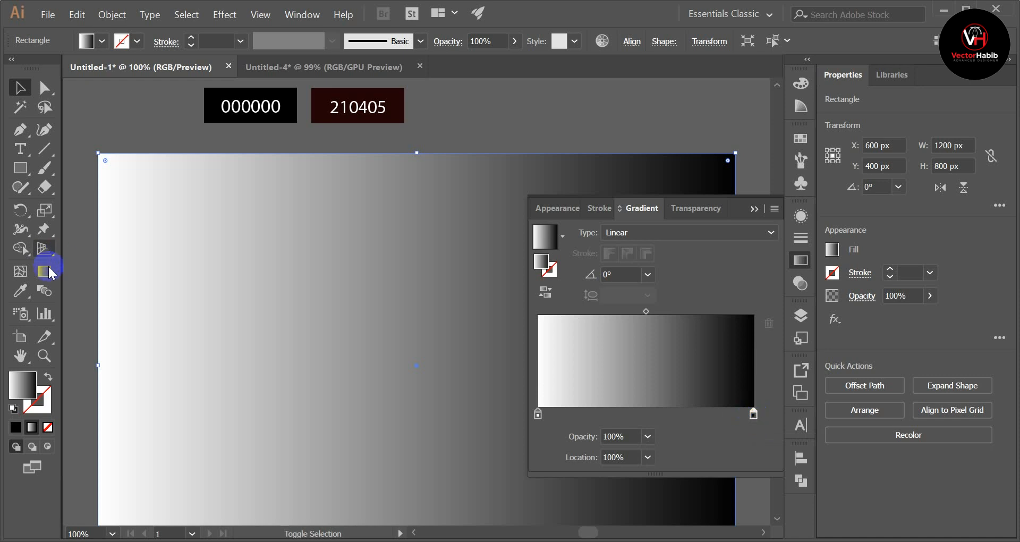
click(20, 291)
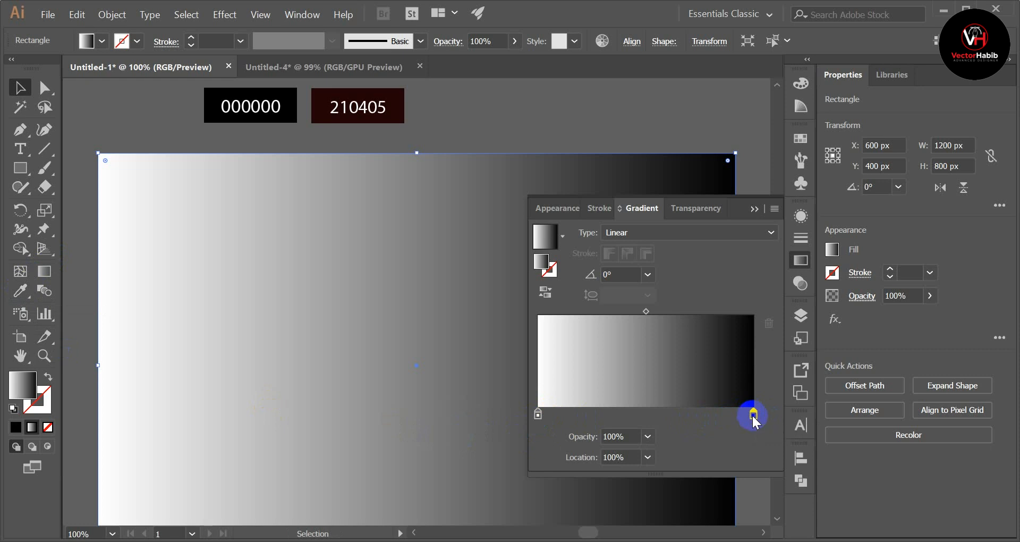
click(20, 290)
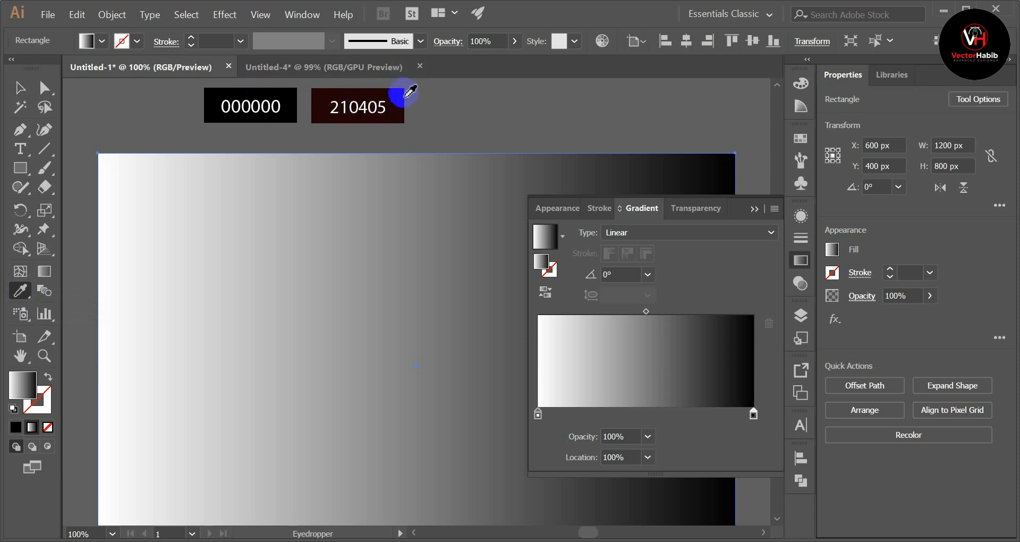
shift+click(399, 101)
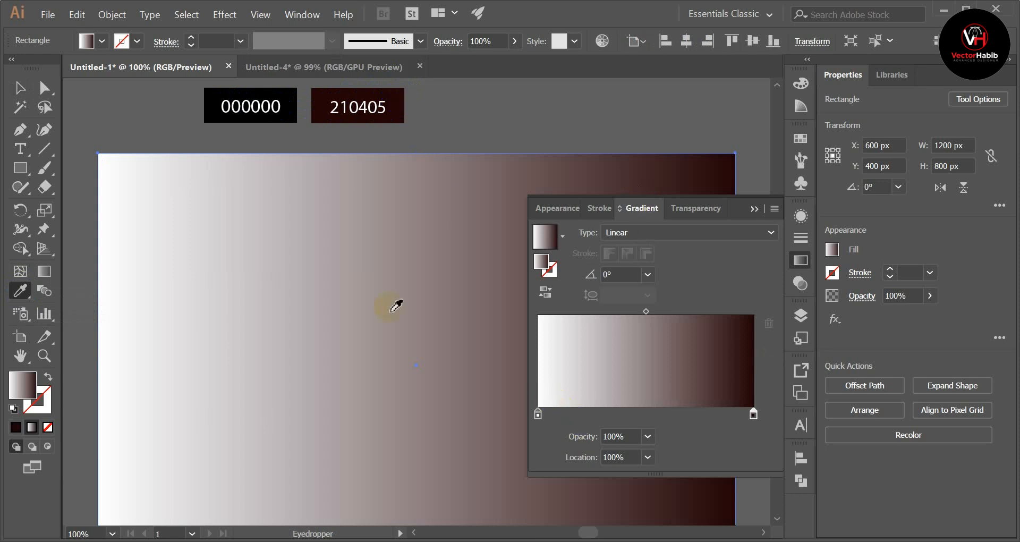
click(537, 414)
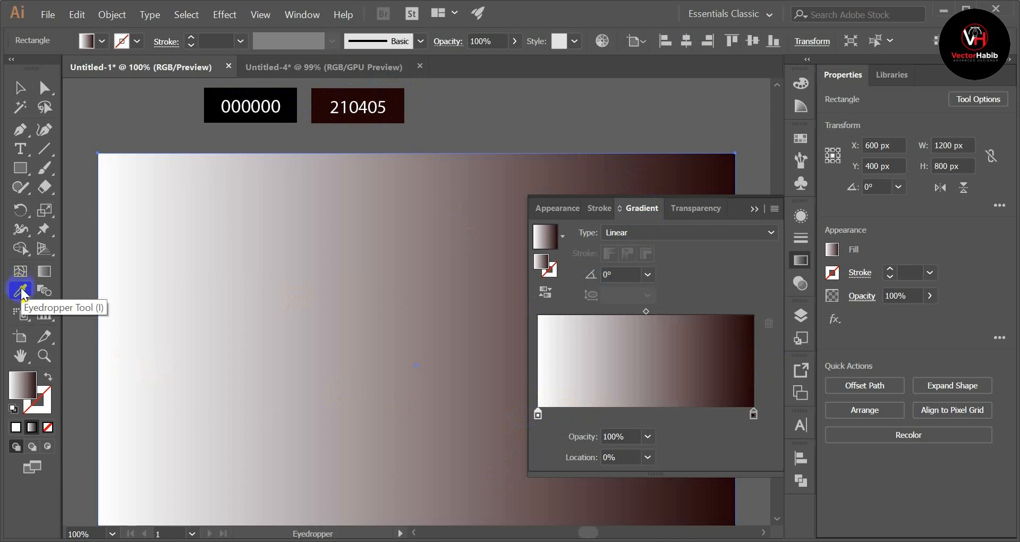
click(286, 105)
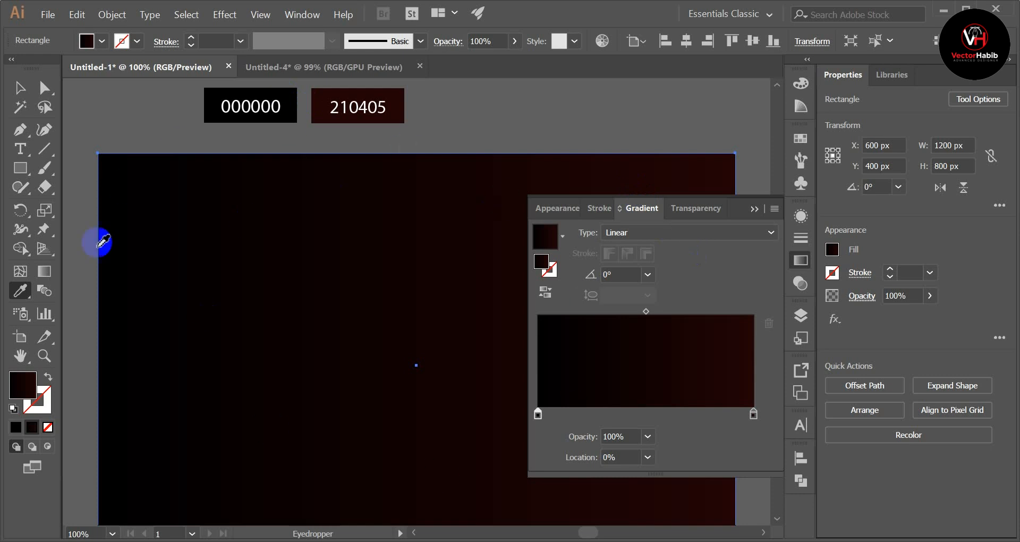
- Change the background gradient's type to Radial and reverse its colours so the dark red sits in the centre
click(649, 228)
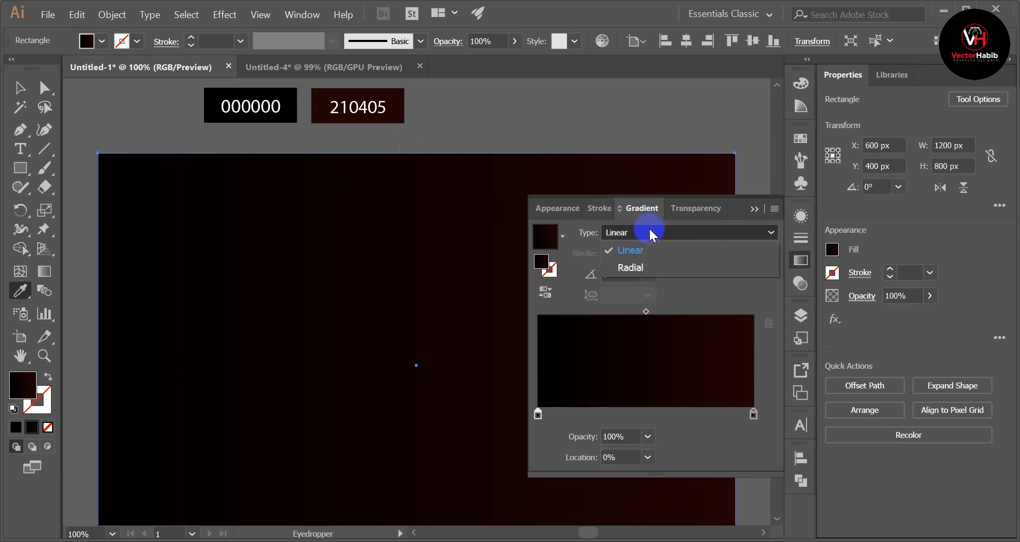
click(636, 266)
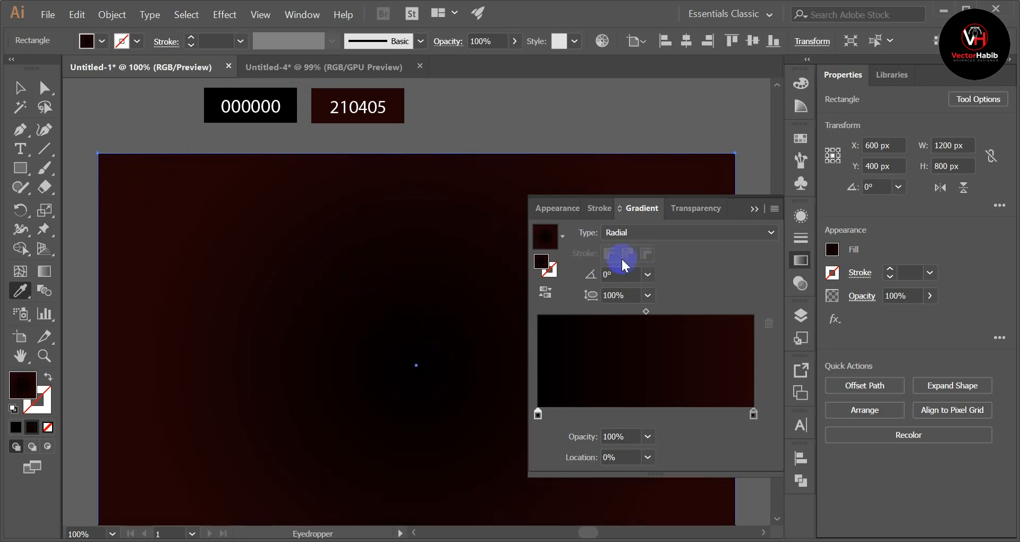
click(547, 290)
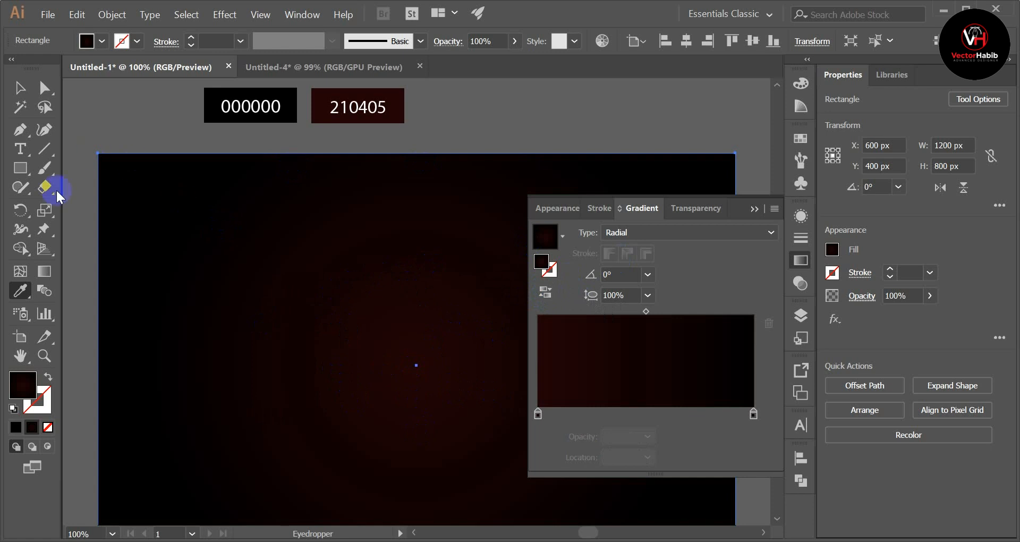
click(757, 208)
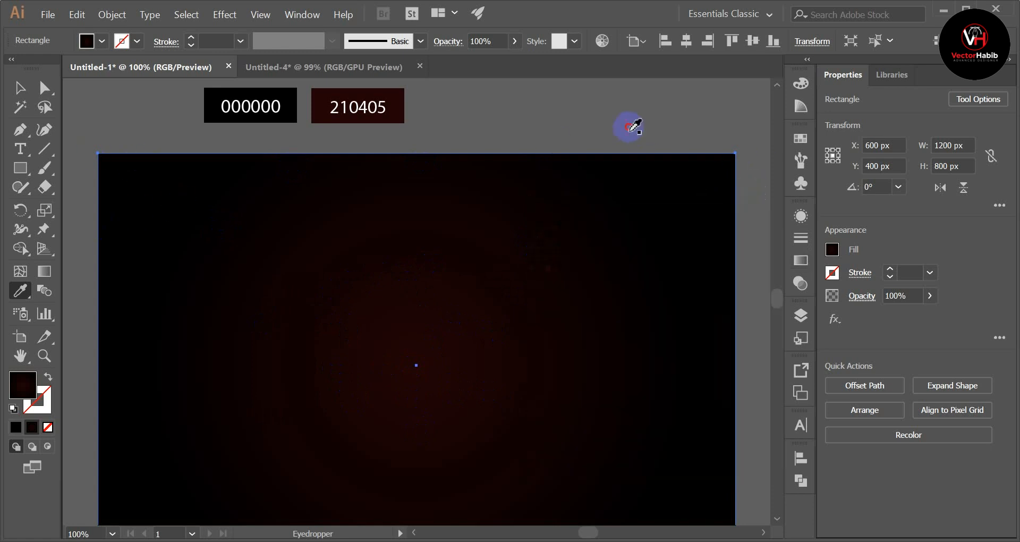
click(632, 126)
key(ctrl+z)
- Switch to the Selection tool and deselect the background rectangle
click(20, 88)
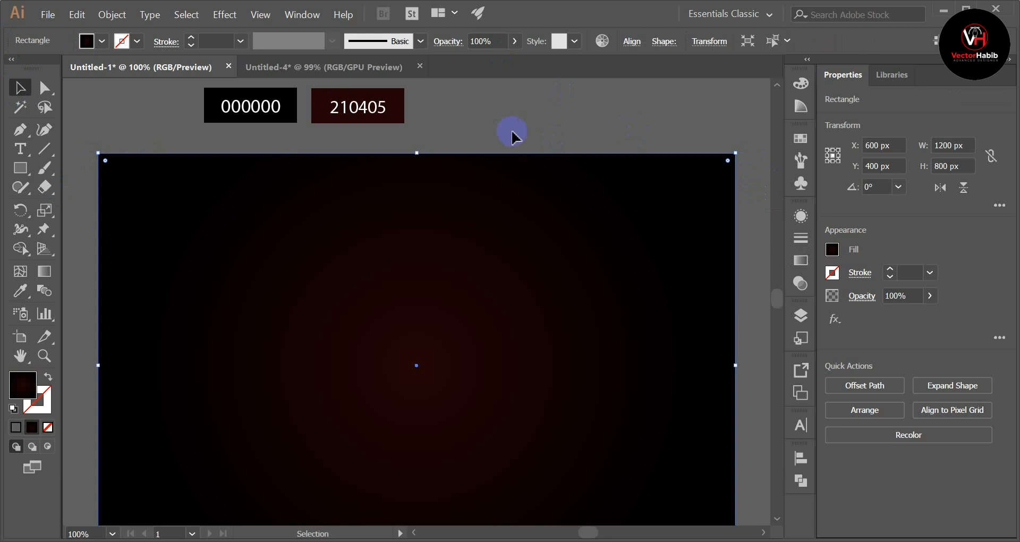
drag(501, 89, 738, 319)
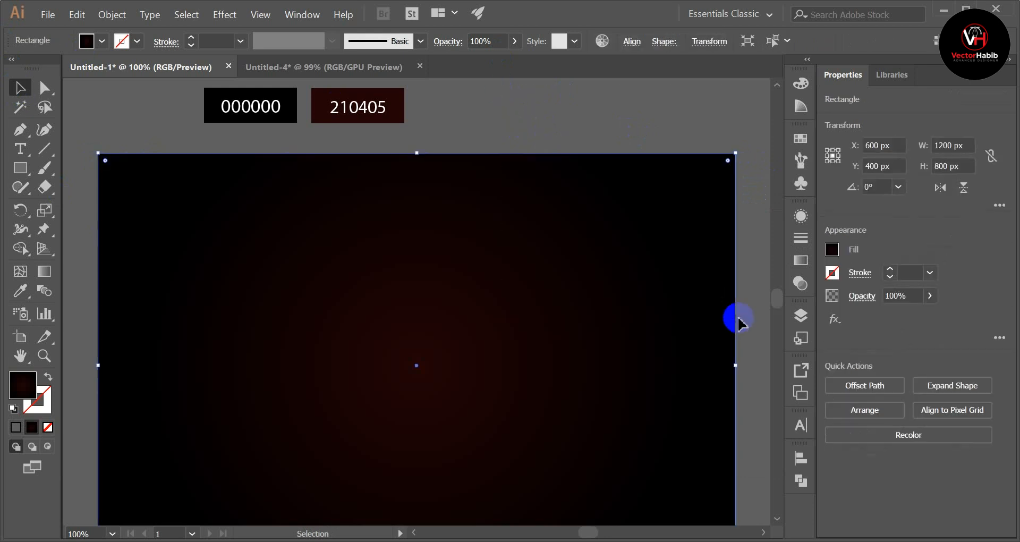
key(a)
key(ctrl+shift+a)
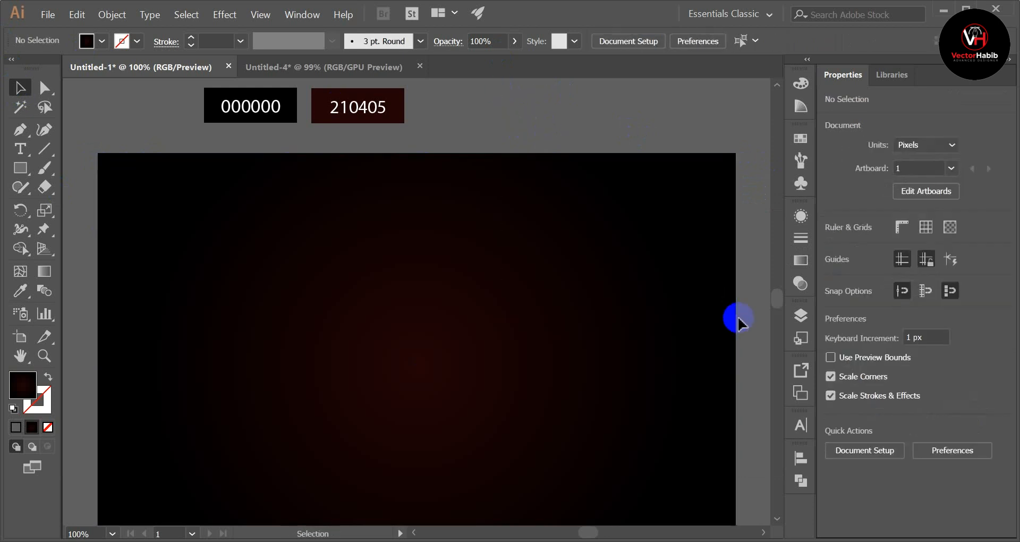
- Rename the layer Layer 1 as Background
scroll(590, 273, down, 1)
scroll(579, 261, down, 1)
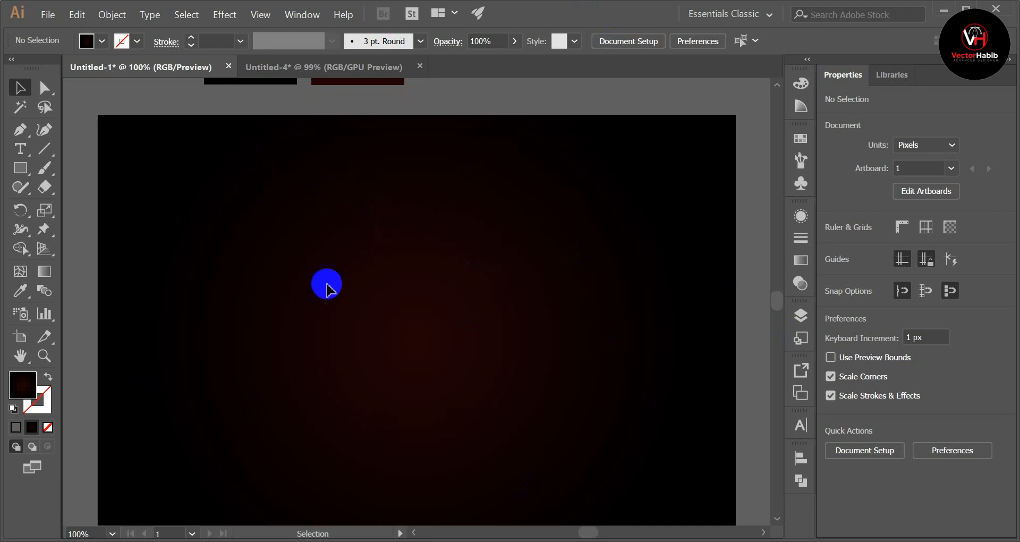
click(803, 316)
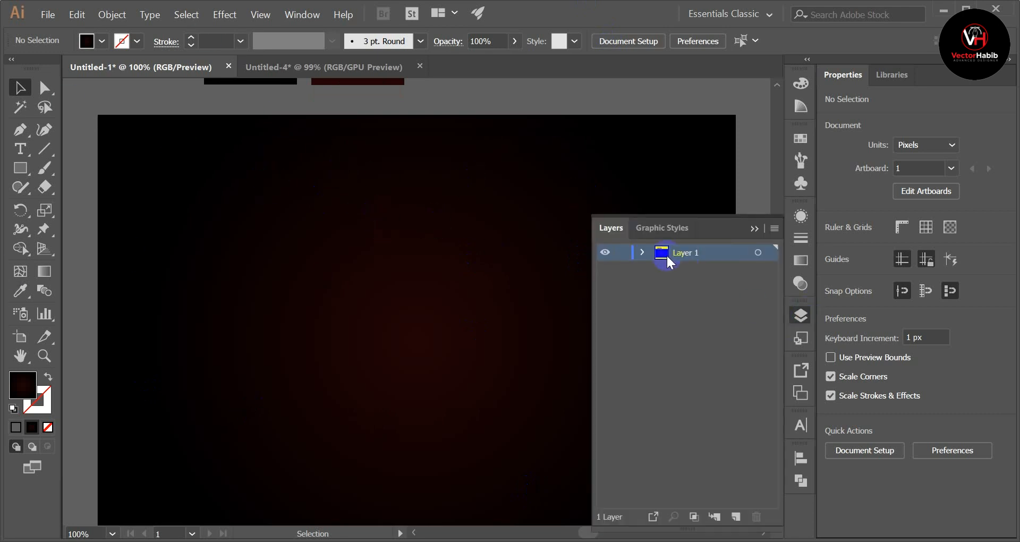
double_click(687, 253)
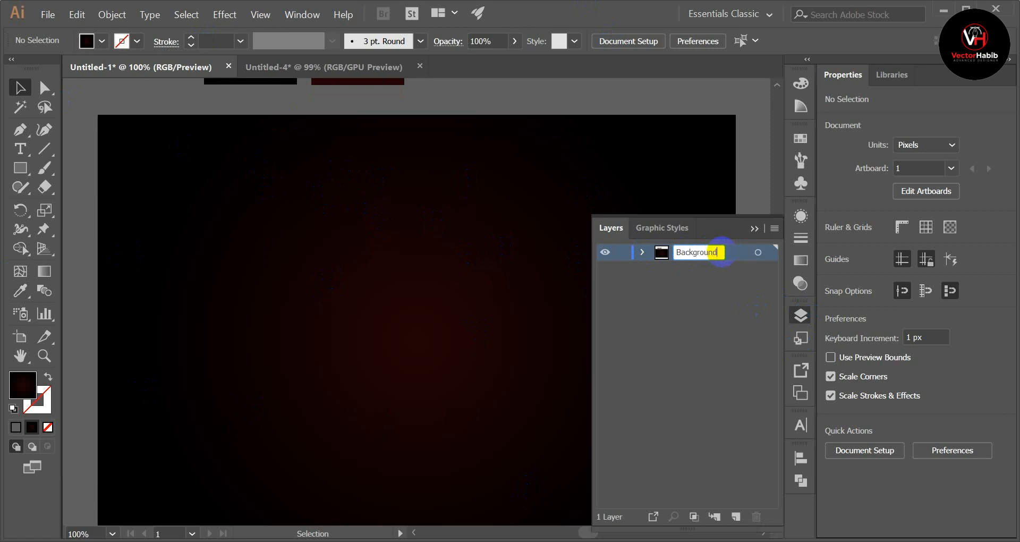
key(Return)
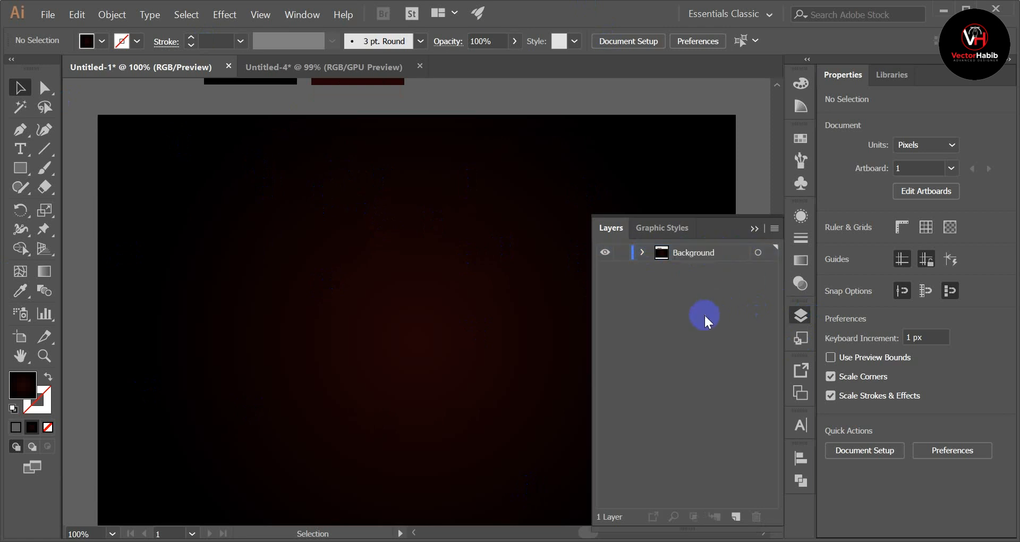
- Add a new layer above the Background layer
click(741, 257)
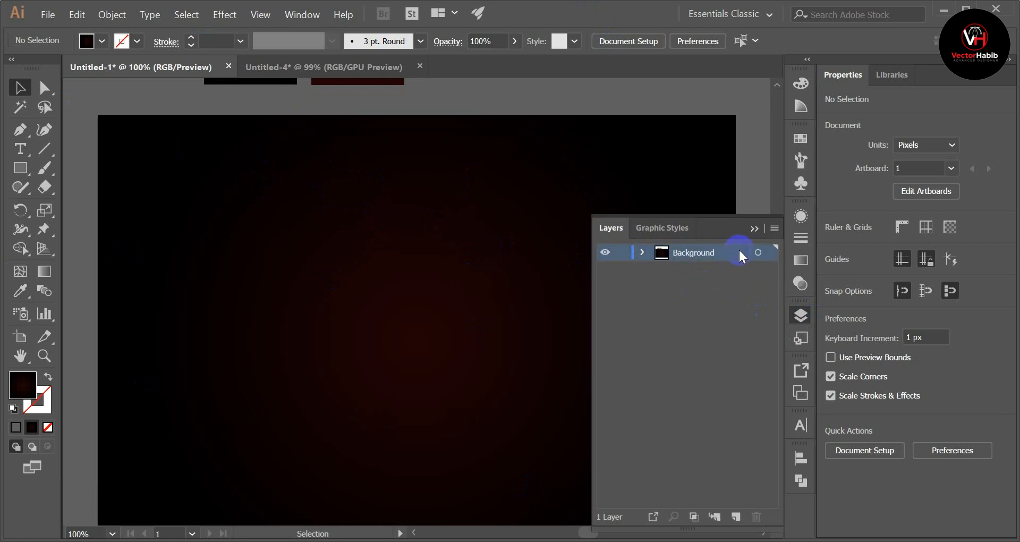
click(736, 516)
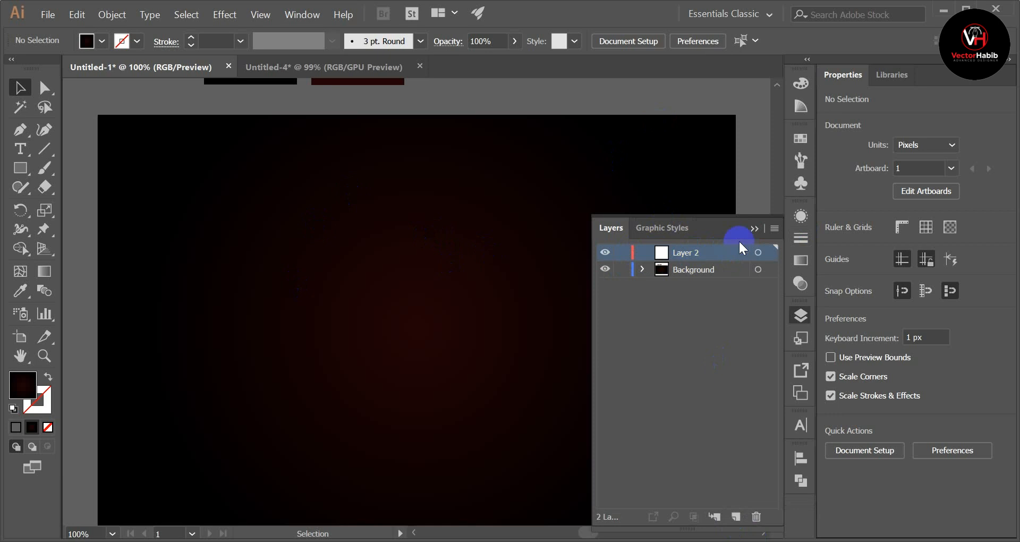
click(754, 229)
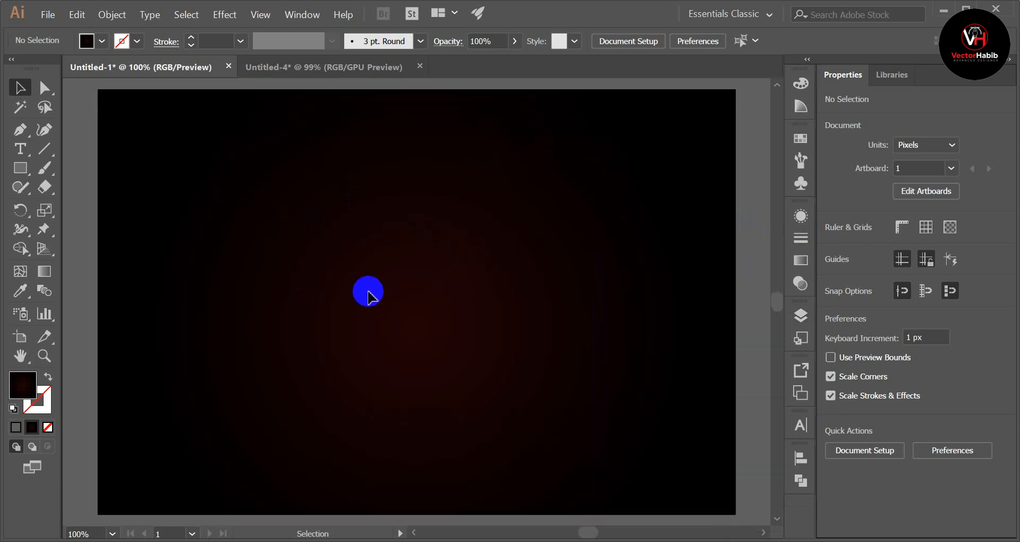
- Draw a six-pointed star about 450 by 520 px near the artboard's centre and fill it white
click(21, 169)
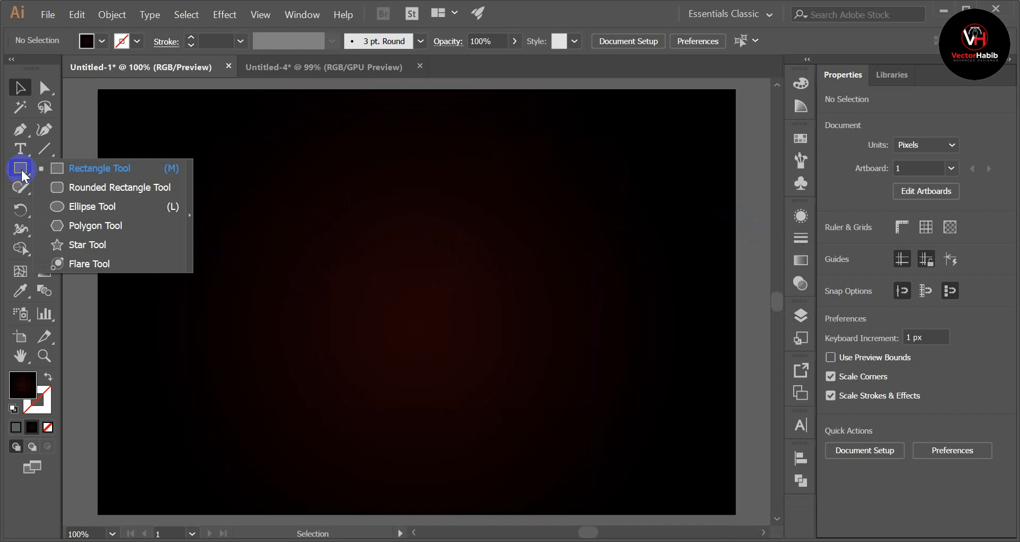
click(82, 246)
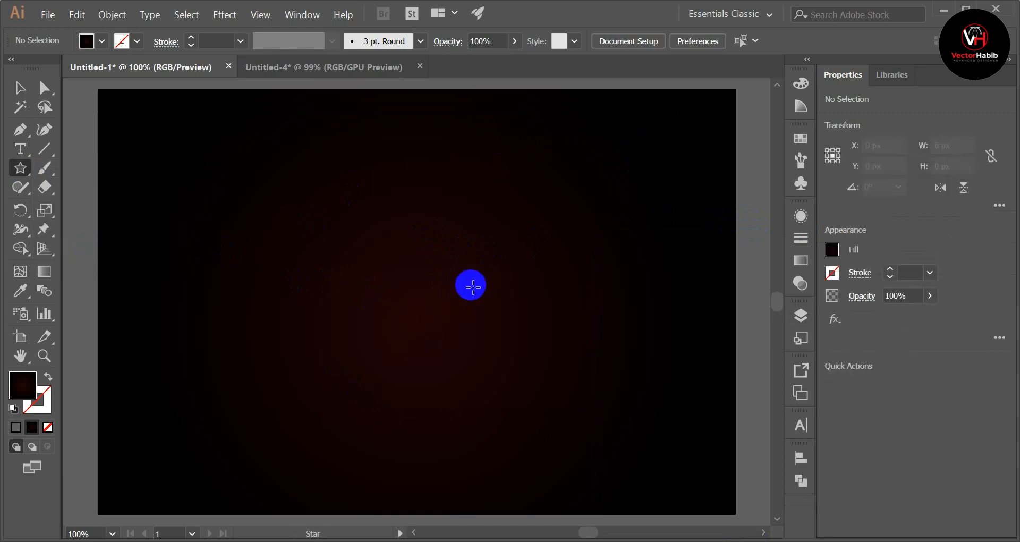
mouse_move(420, 281)
mouse_down()
mouse_move(555, 356)
mouse_move(547, 340)
mouse_up()
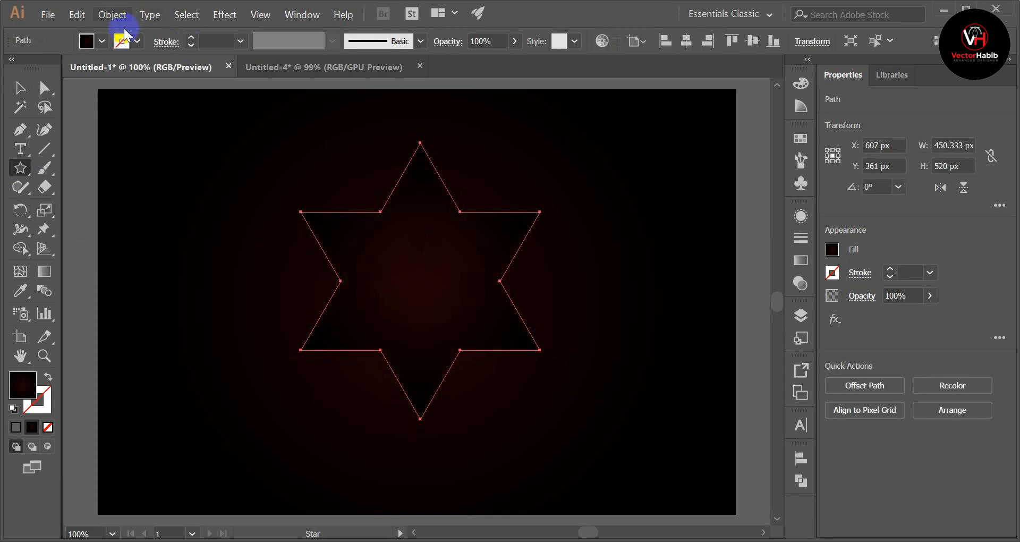
click(103, 42)
click(33, 68)
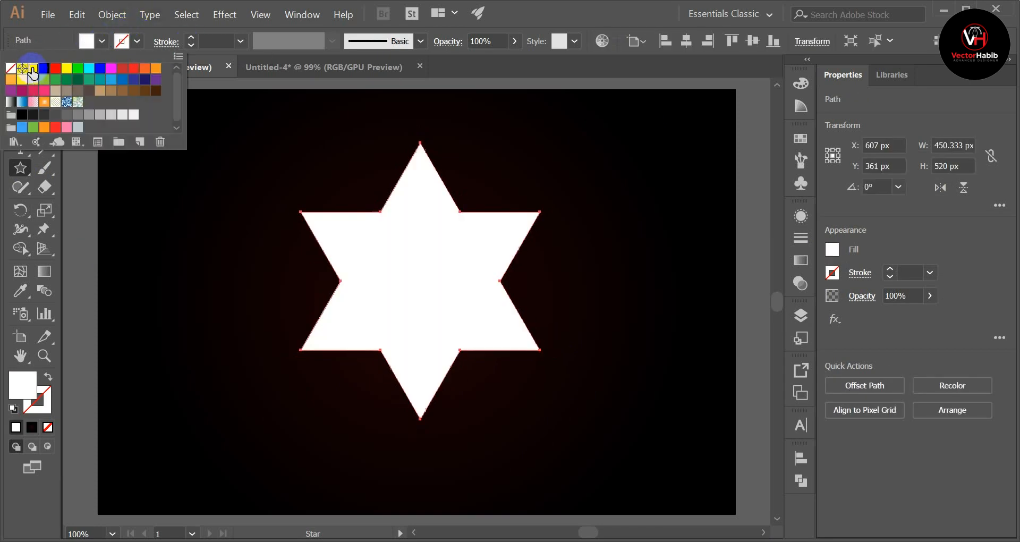
- Remove the star's fill and give it a white 20 pt stroke
click(103, 40)
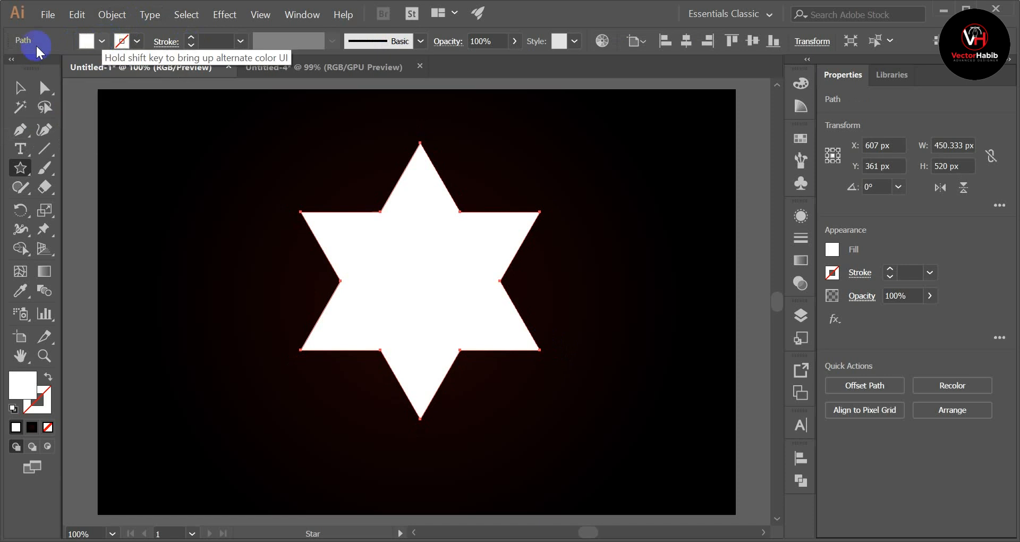
click(102, 42)
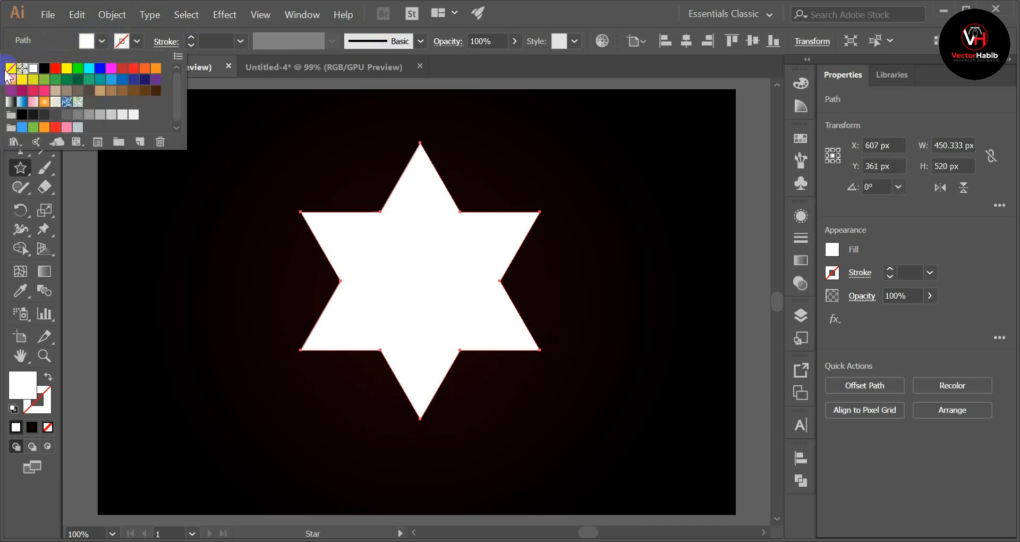
click(10, 68)
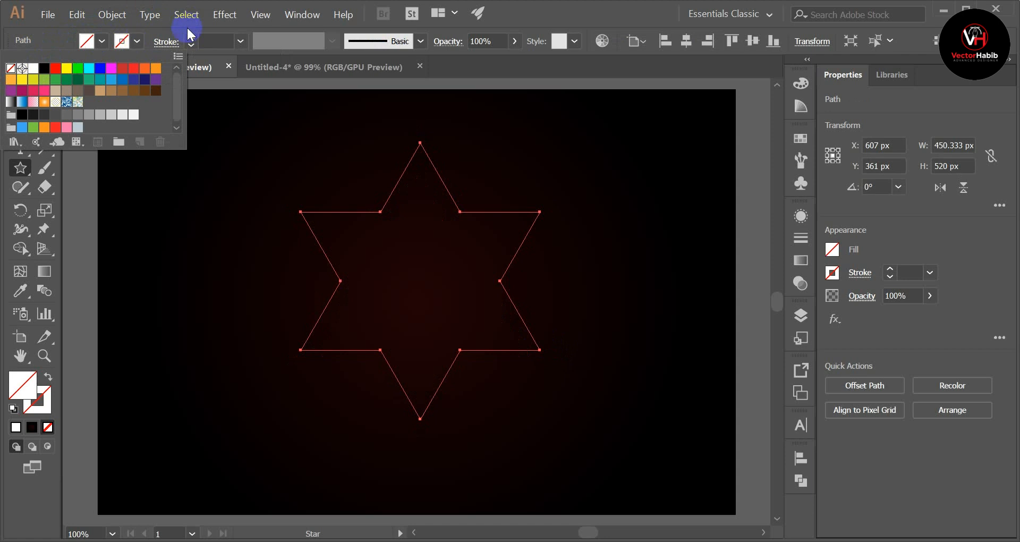
click(190, 37)
click(191, 37)
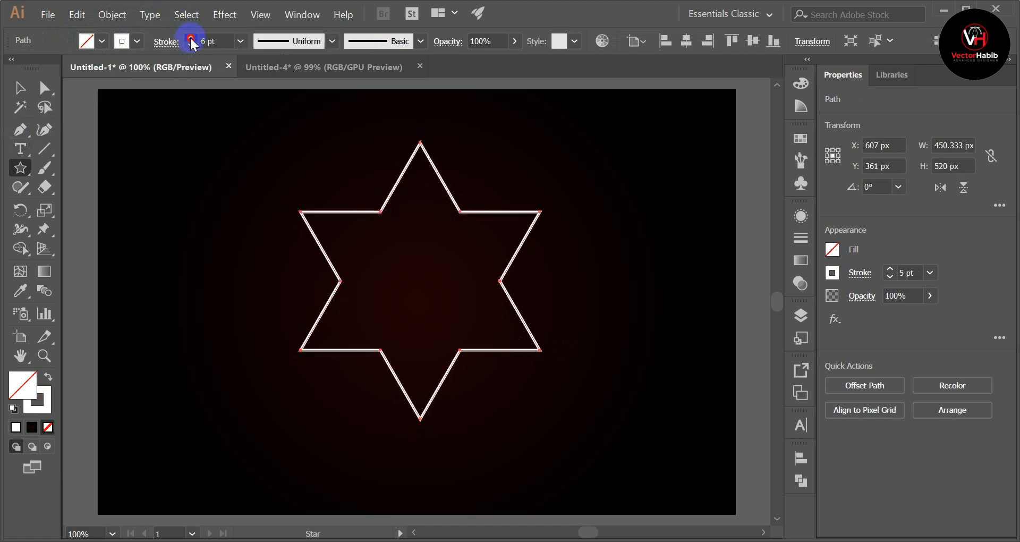
click(191, 38)
click(191, 38)
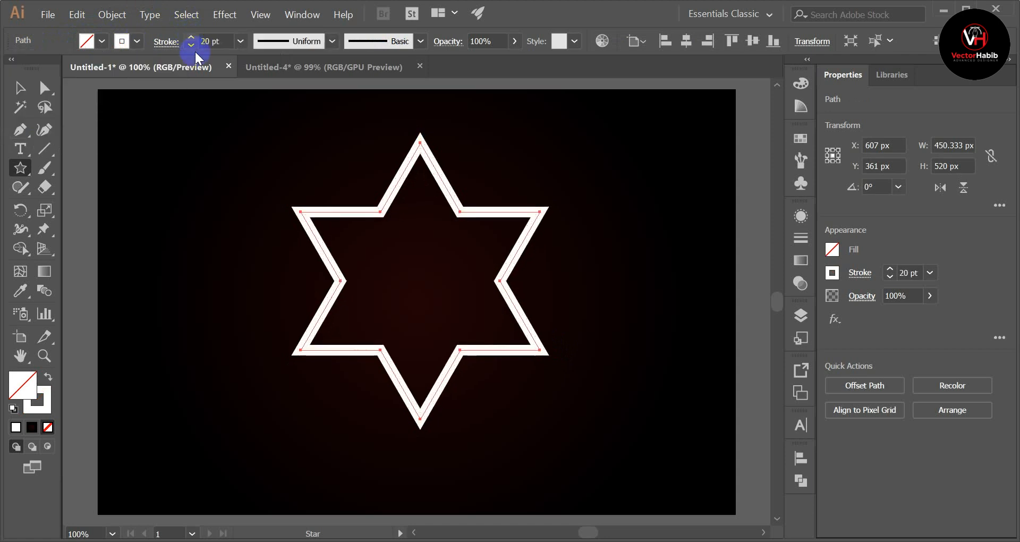
- Centre the star horizontally and vertically on the artboard
click(18, 89)
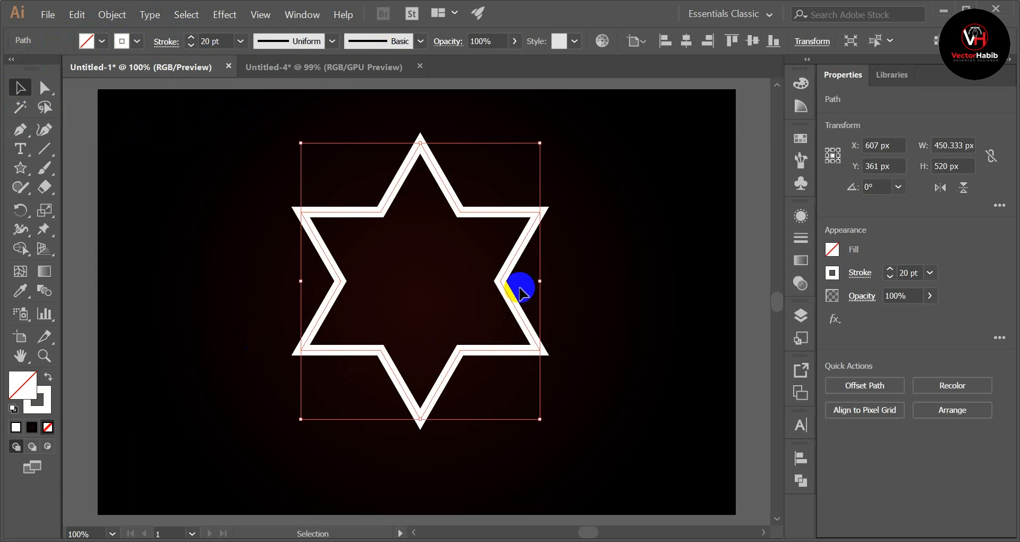
click(492, 150)
drag(492, 151, 448, 282)
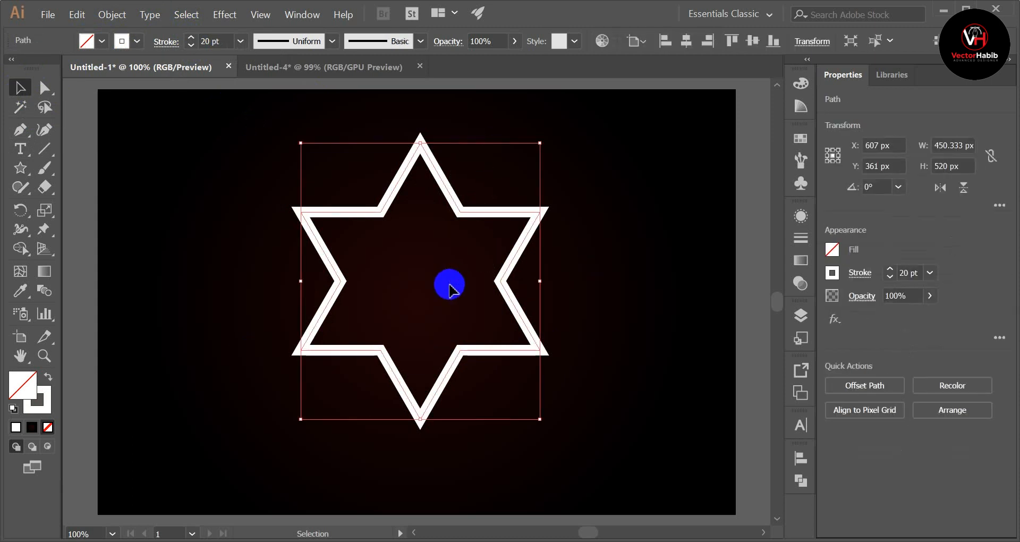
click(687, 41)
click(752, 41)
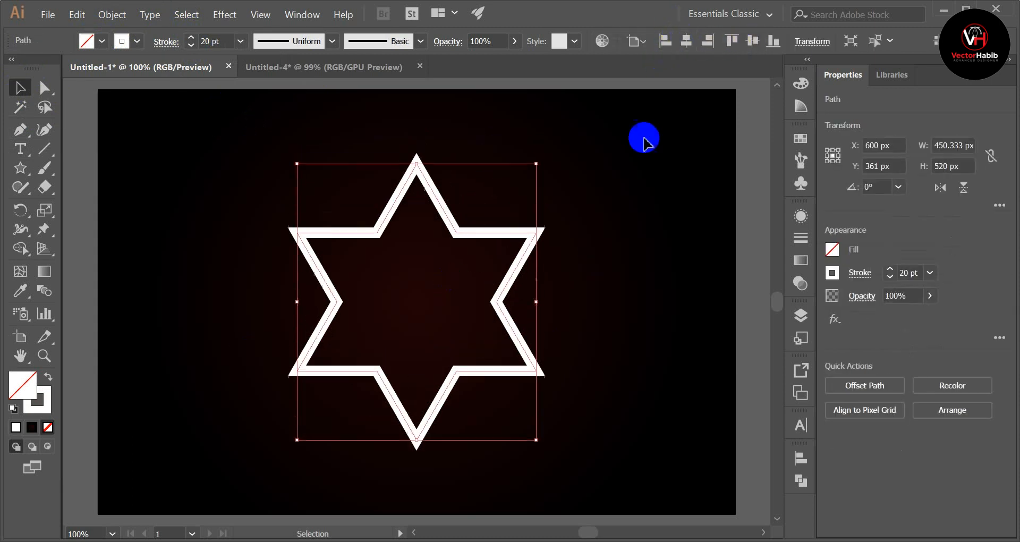
click(621, 187)
drag(519, 169, 475, 272)
- Round all the star's corners to 20 px with the Direct Selection tool, then deselect it
click(44, 90)
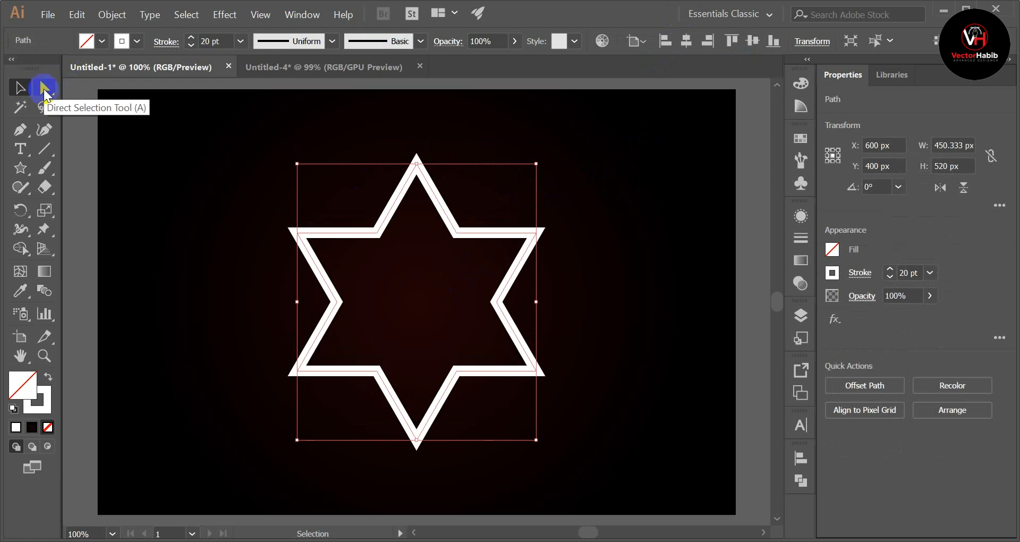
click(44, 90)
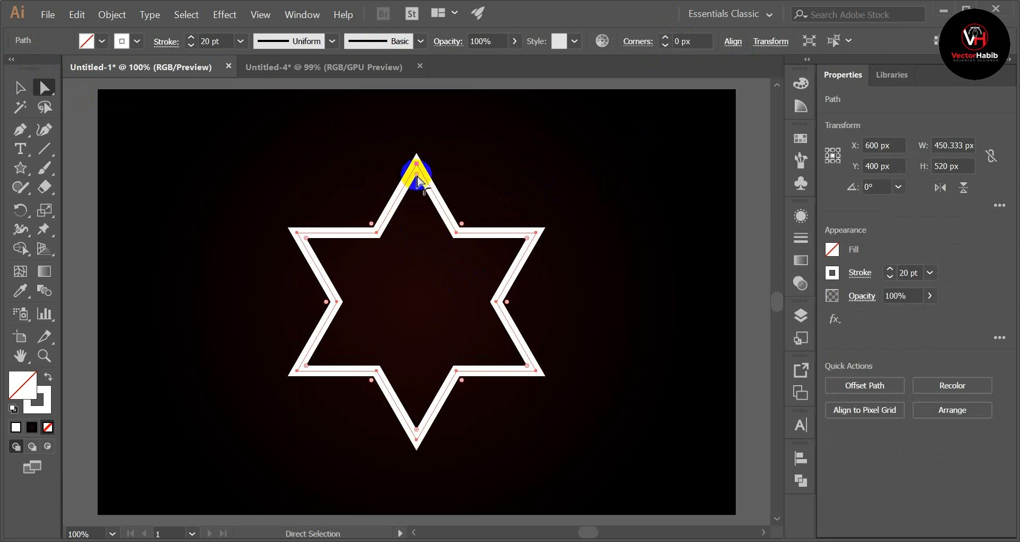
drag(417, 179, 424, 189)
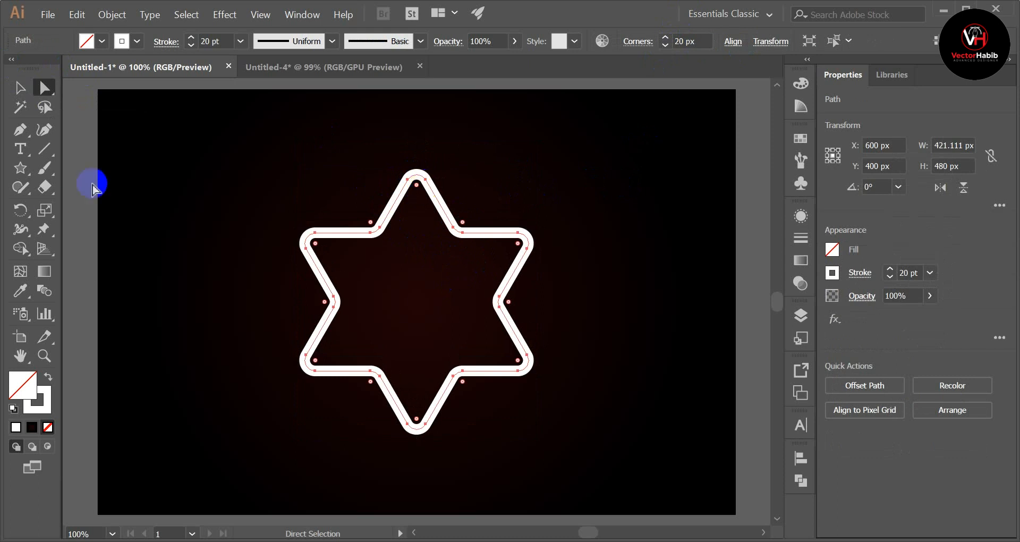
click(20, 87)
click(199, 158)
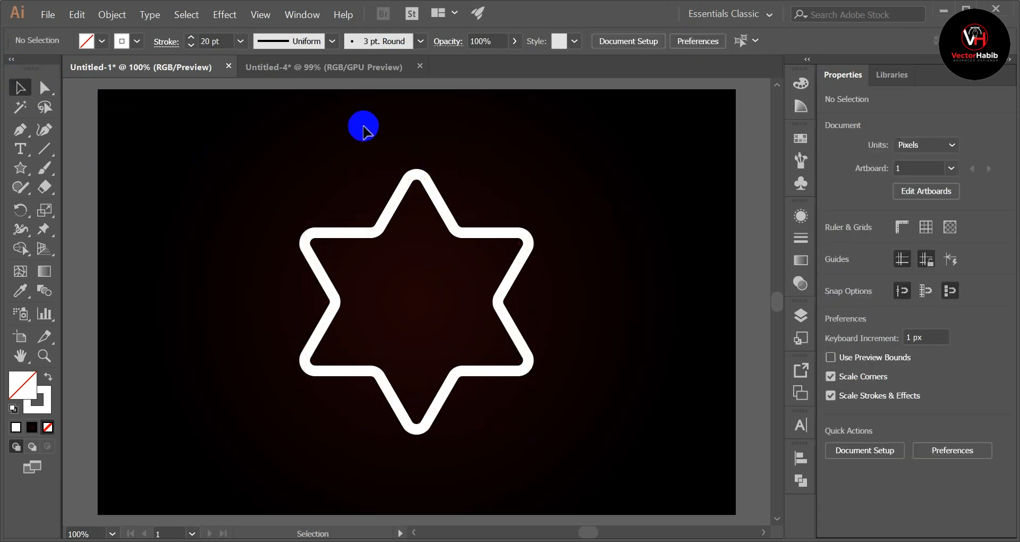
- Expand the star's stroke into a filled outline, leaving the Fill option off, and deselect it
click(459, 276)
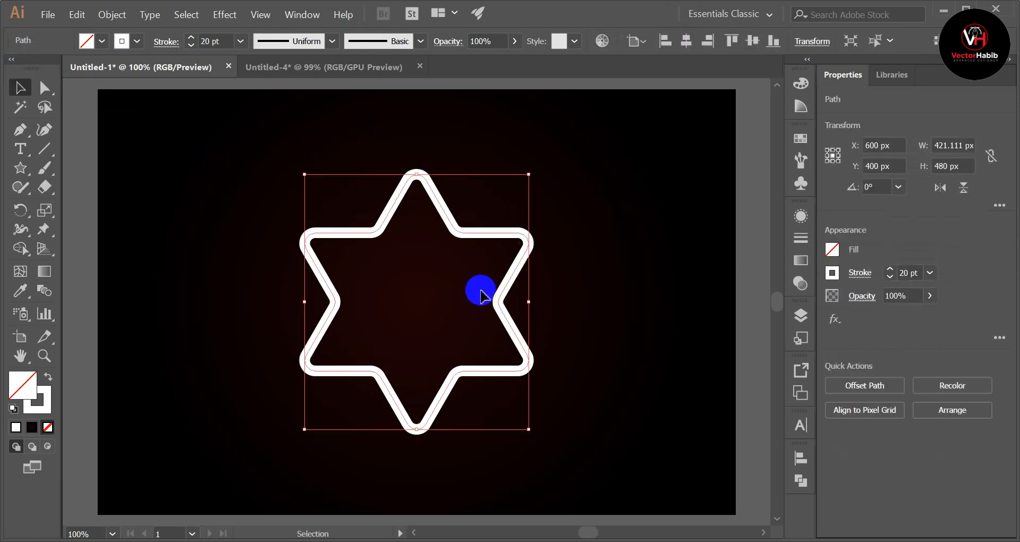
click(107, 16)
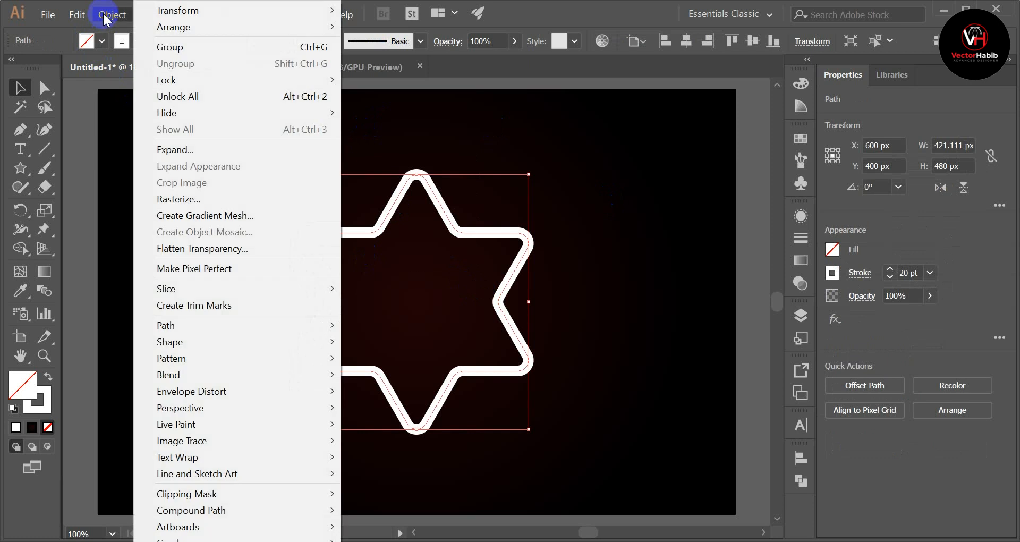
click(185, 153)
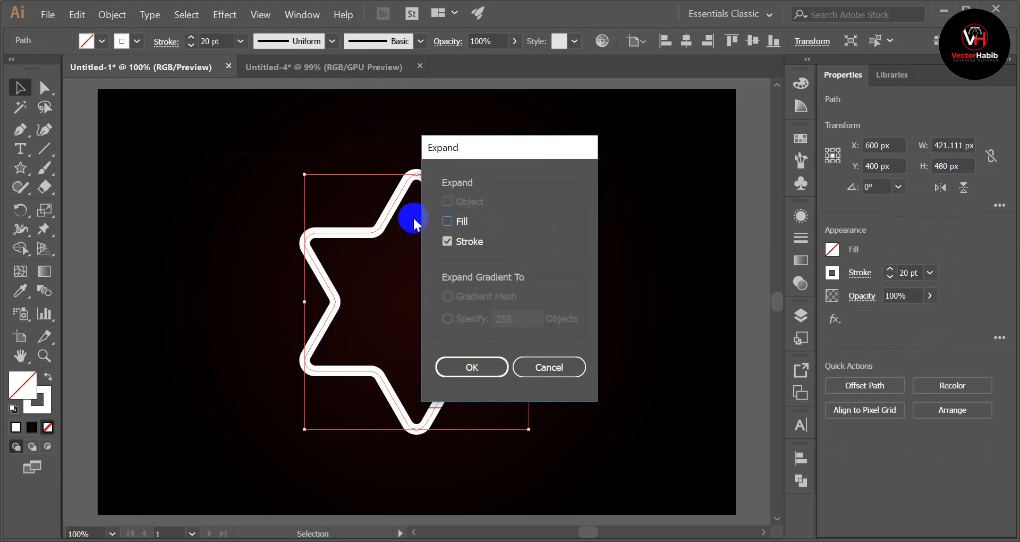
click(471, 367)
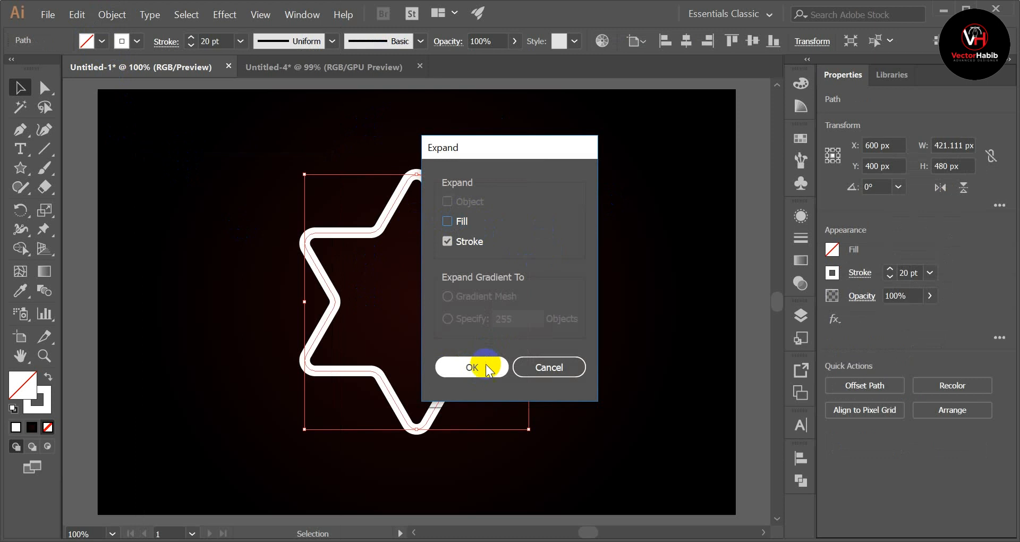
click(584, 201)
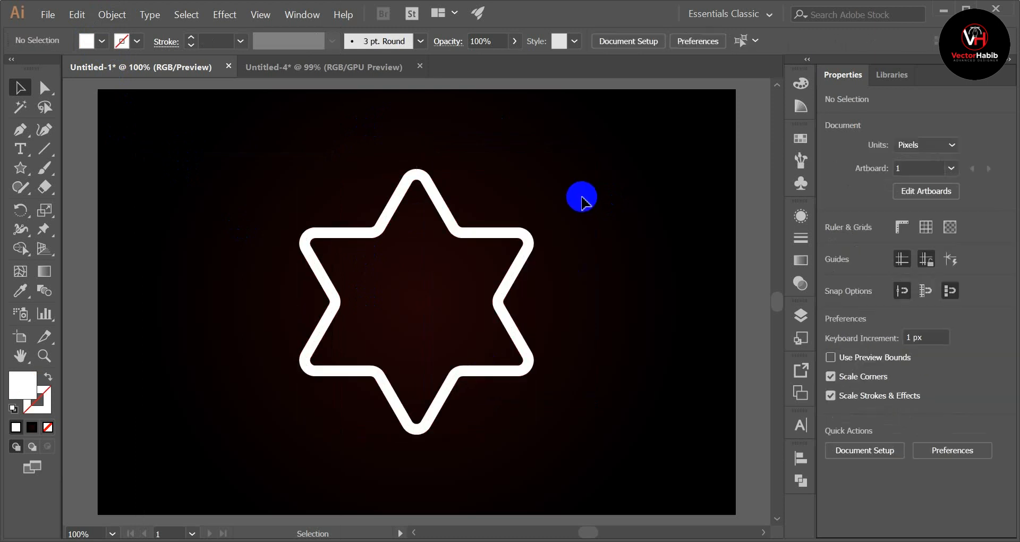
- Create an offset path of 140 px around the expanded star with Miter joins and a miter limit of 4
drag(355, 149, 434, 275)
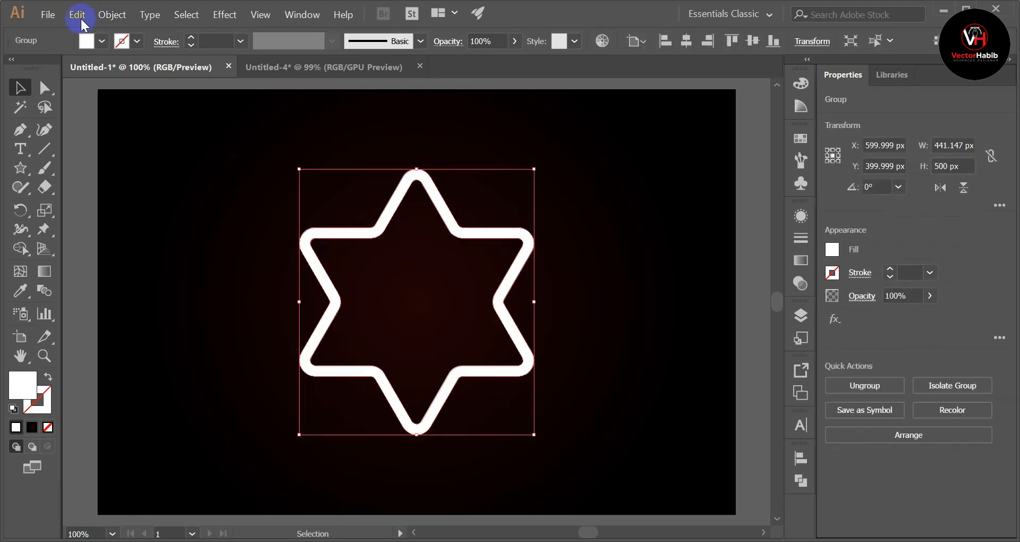
click(111, 16)
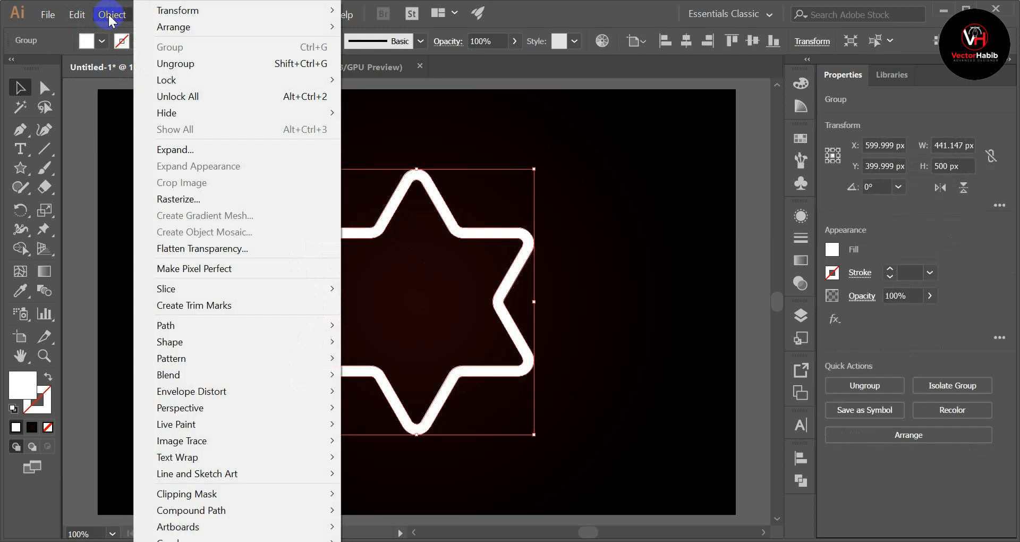
mouse_move(175, 329)
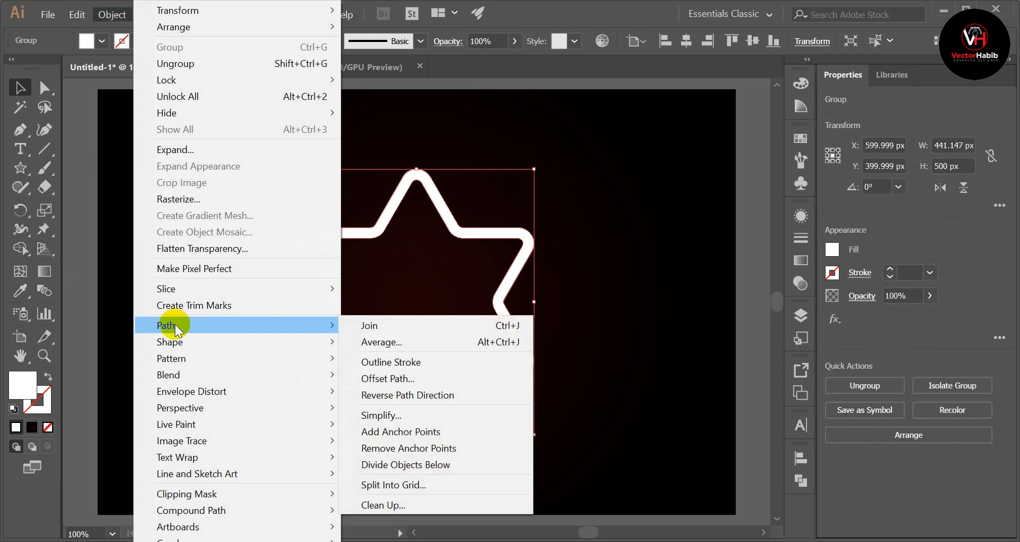
click(398, 378)
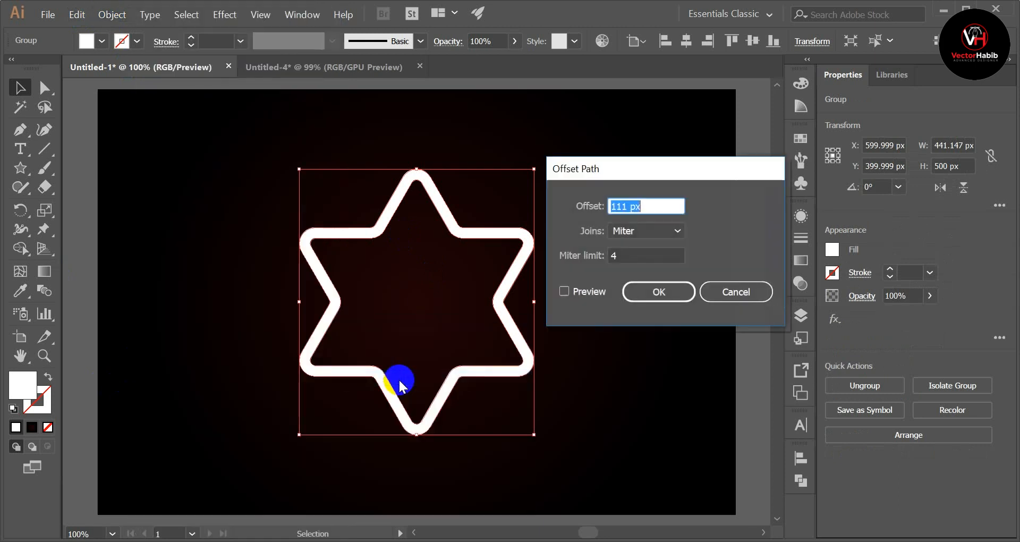
click(564, 291)
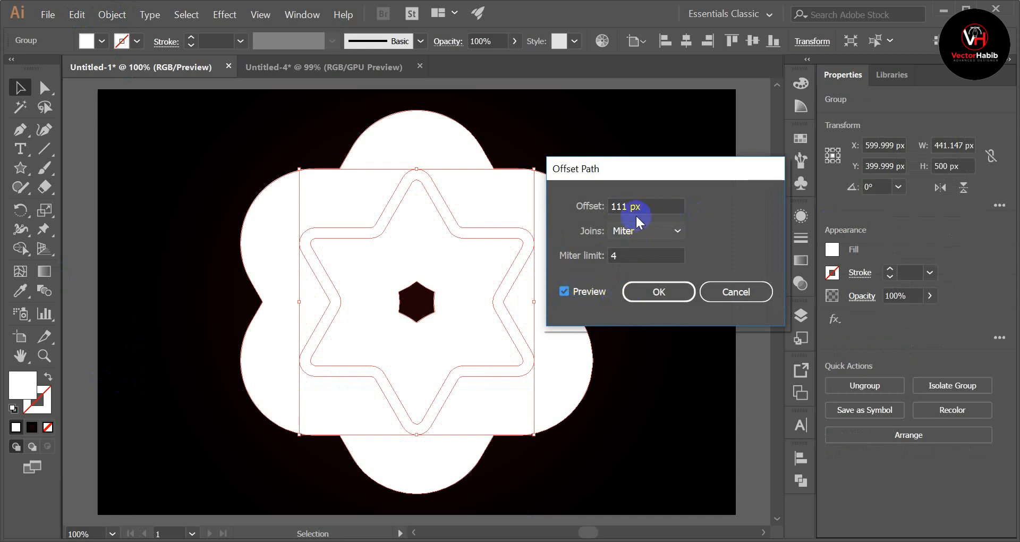
scroll(662, 206, up, 15)
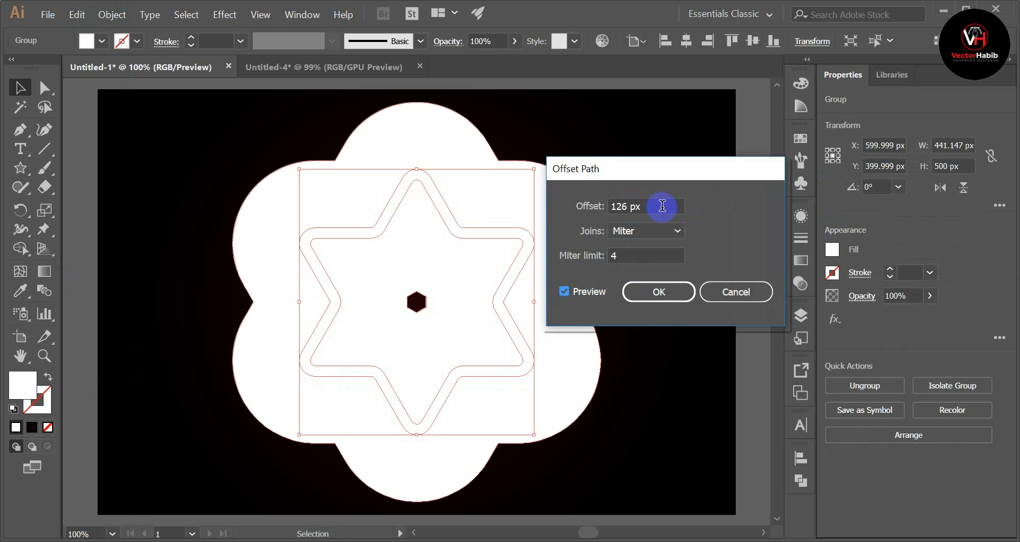
scroll(662, 206, up, 3)
scroll(662, 205, up, 7)
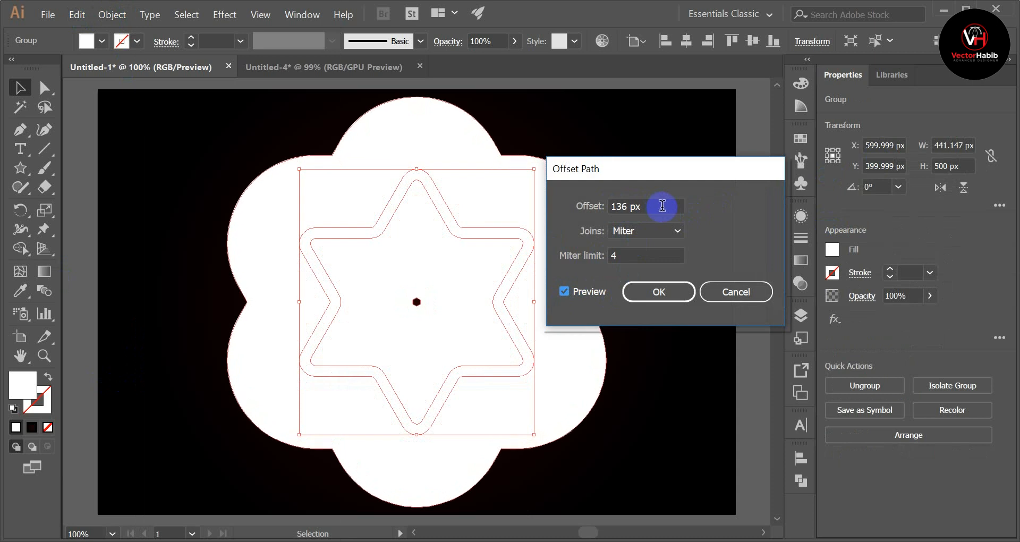
scroll(662, 206, up, 6)
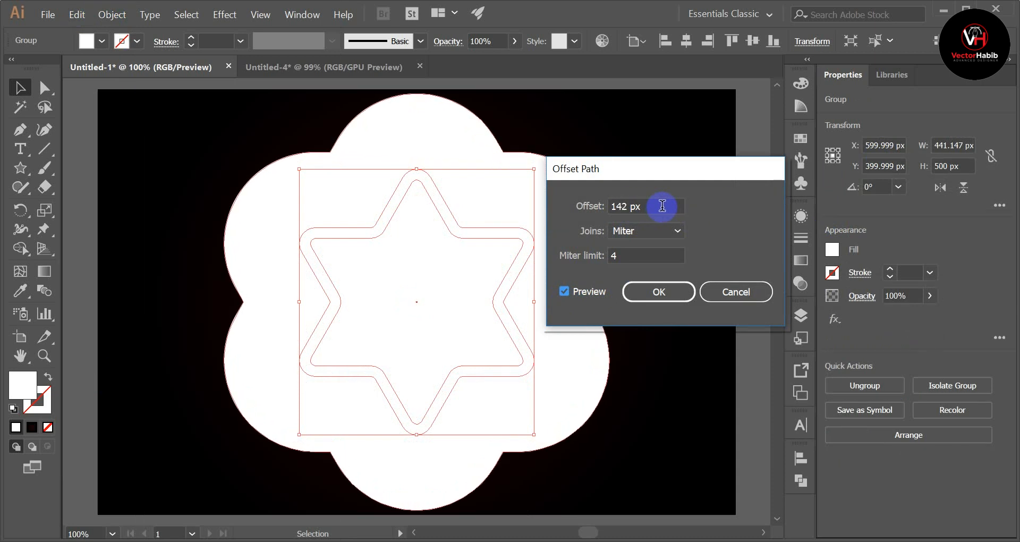
scroll(662, 206, up, 3)
scroll(663, 206, down, 4)
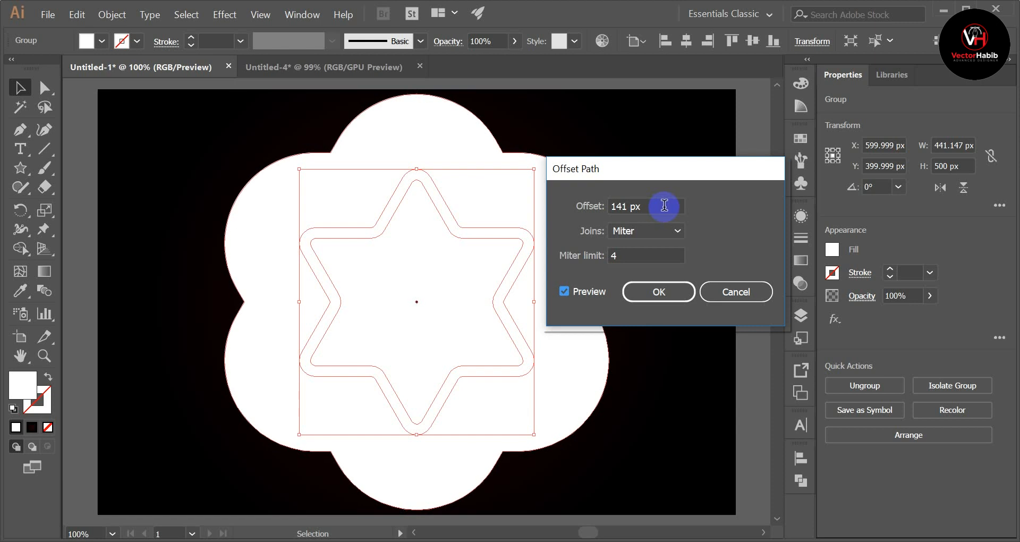
scroll(665, 205, up, 2)
scroll(669, 204, down, 2)
scroll(668, 203, down, 1)
click(680, 292)
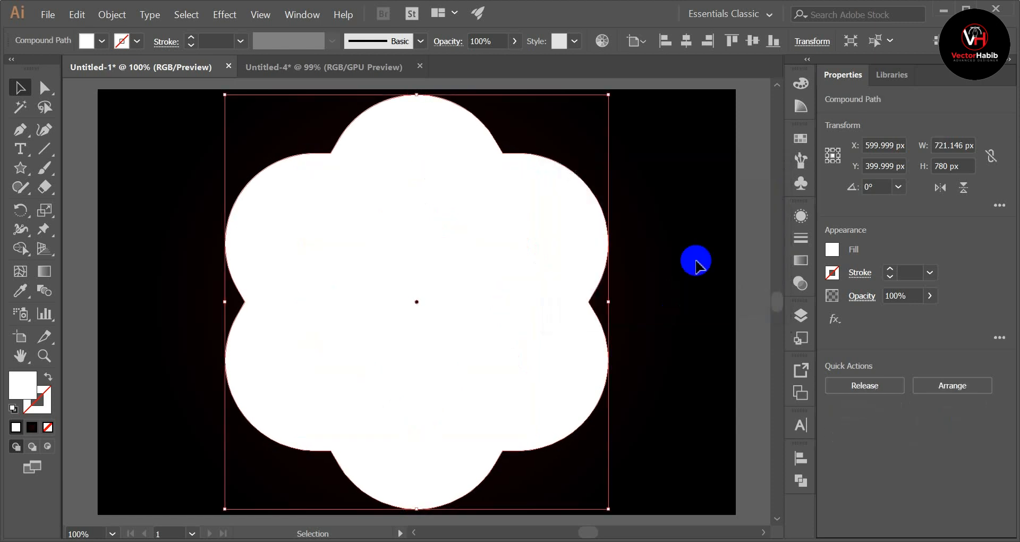
- Ungroup the star and its offset shape, then deselect them
click(676, 213)
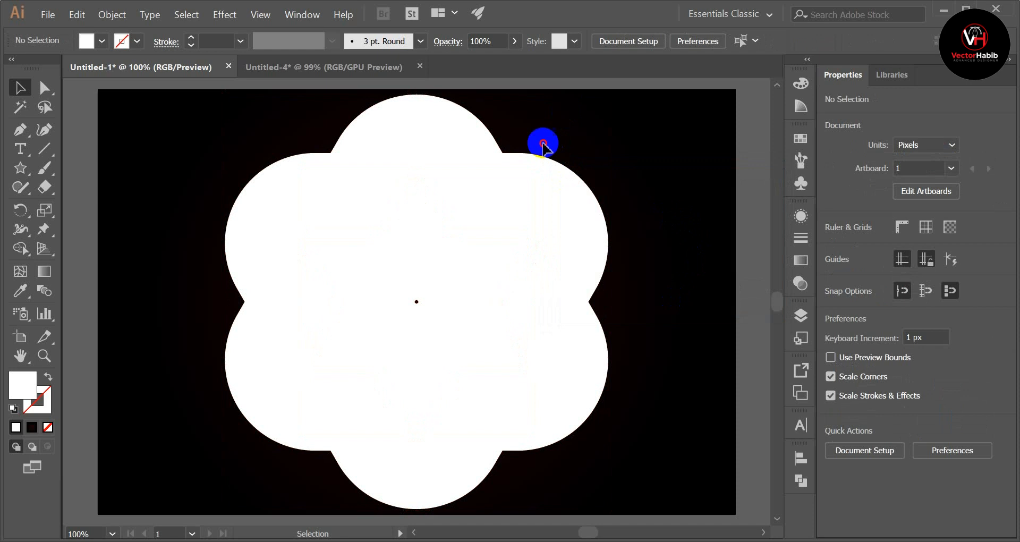
drag(568, 112, 292, 410)
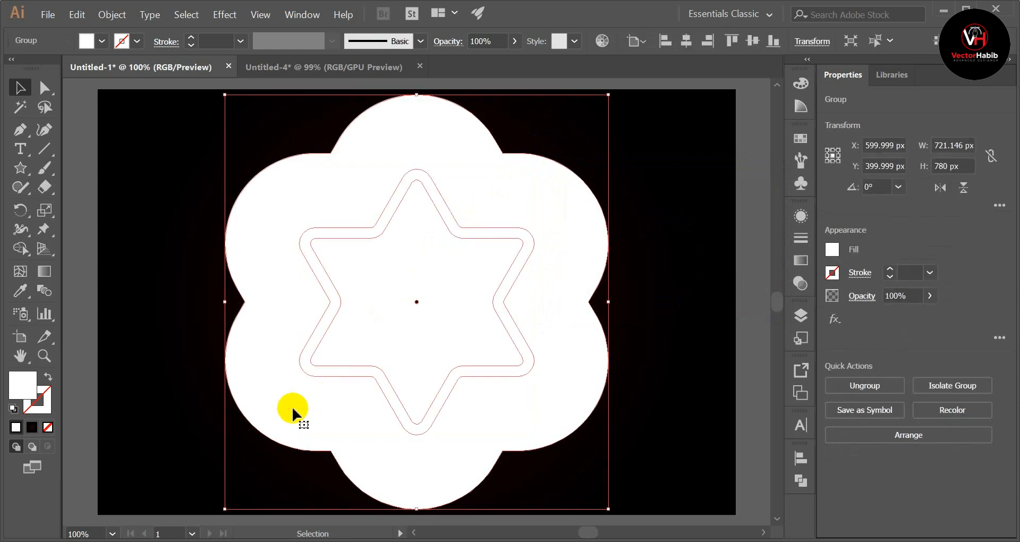
right_click(448, 215)
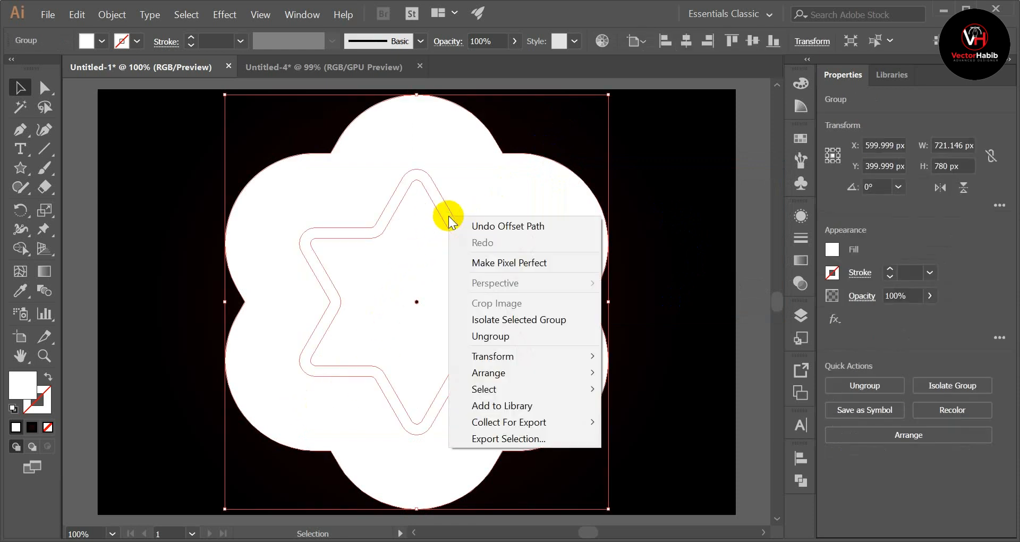
click(489, 336)
click(661, 196)
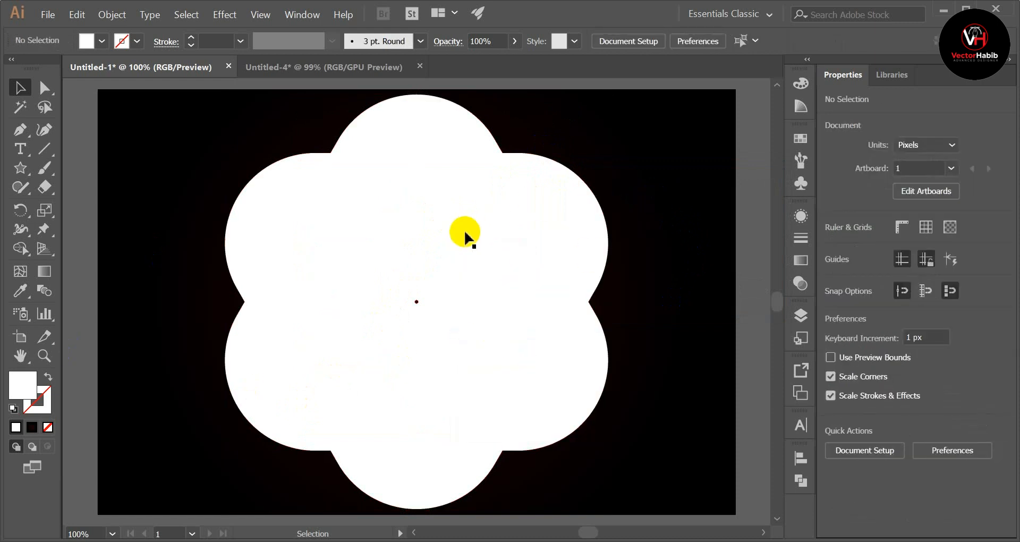
- Fill the large offset shape behind the star with black and deselect it
click(403, 102)
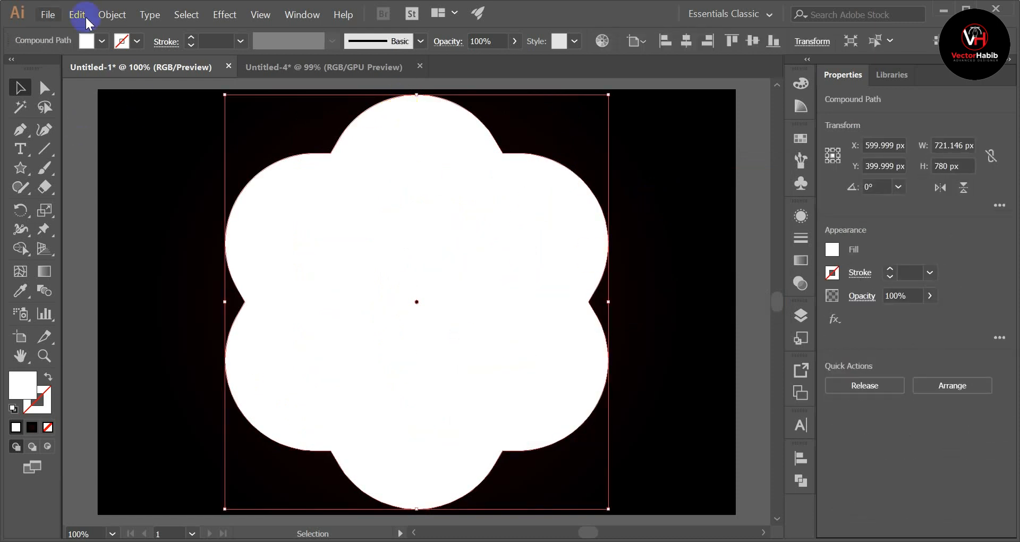
click(102, 41)
click(44, 68)
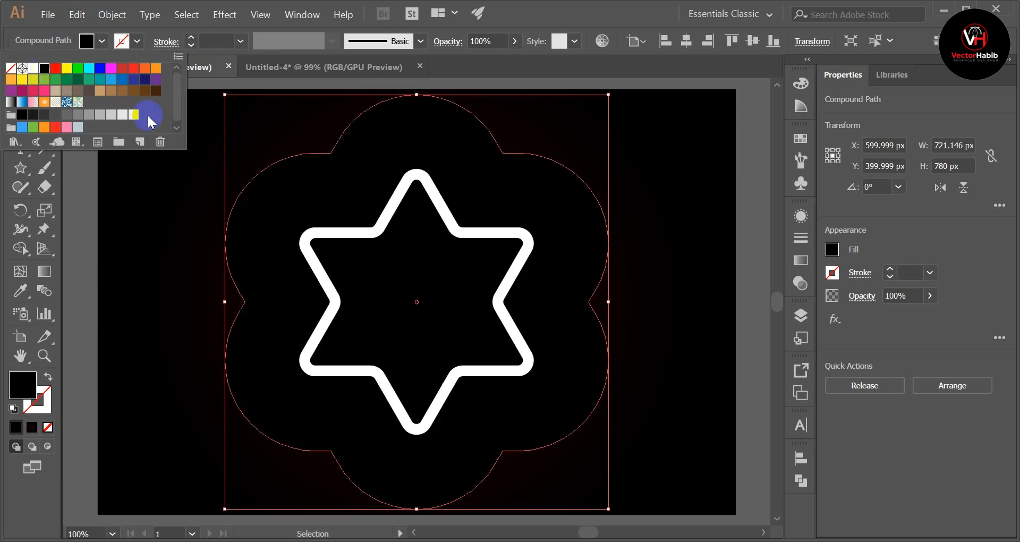
click(673, 171)
click(658, 219)
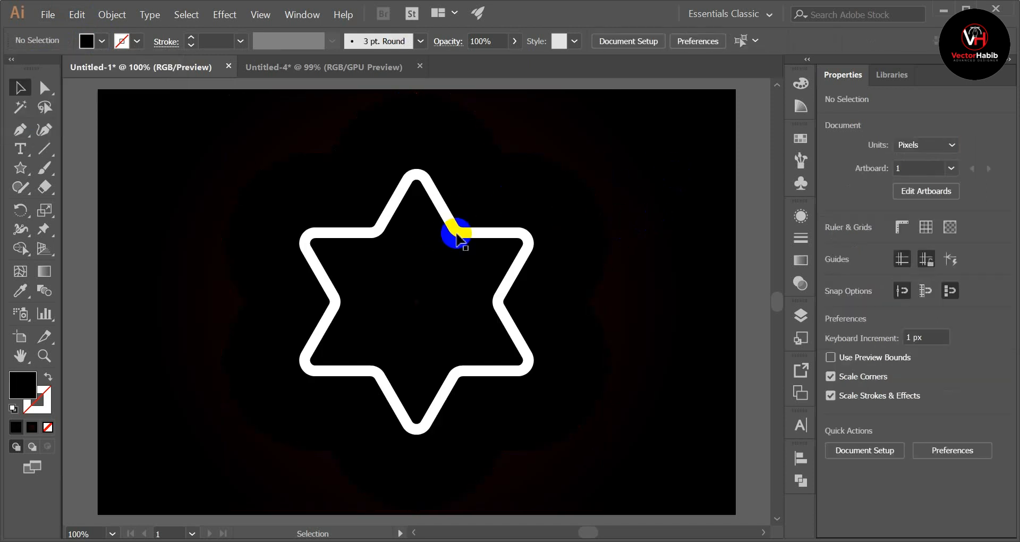
click(458, 238)
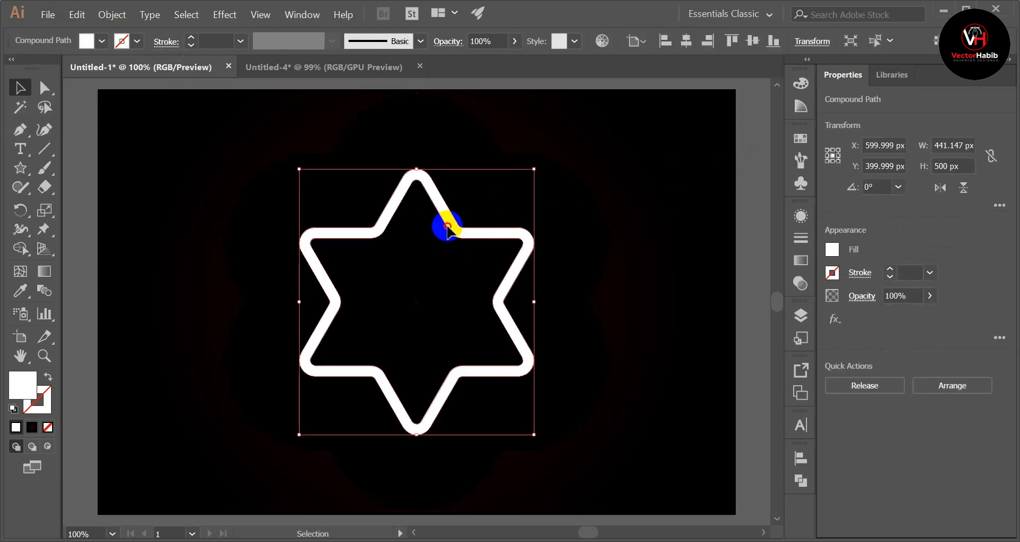
click(656, 201)
click(398, 126)
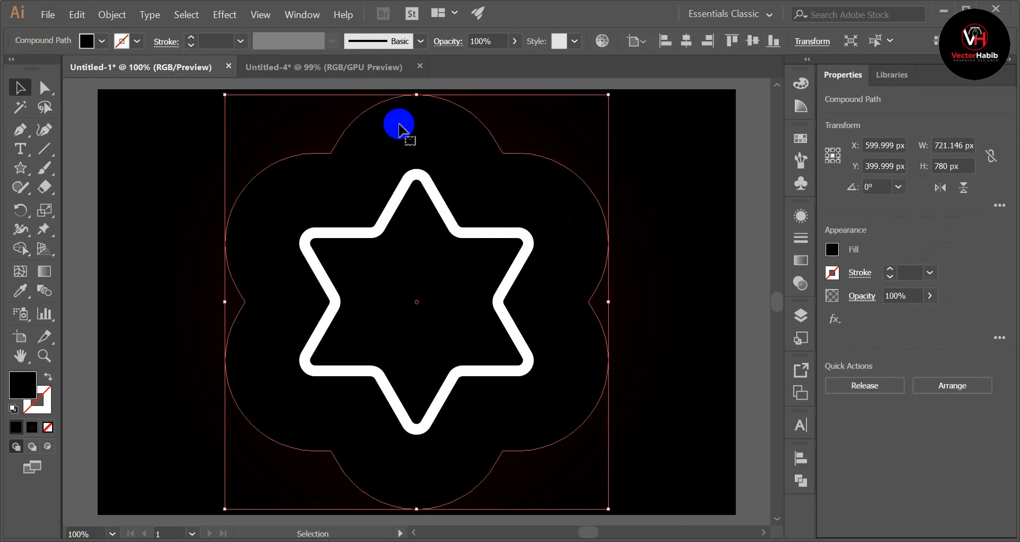
click(685, 167)
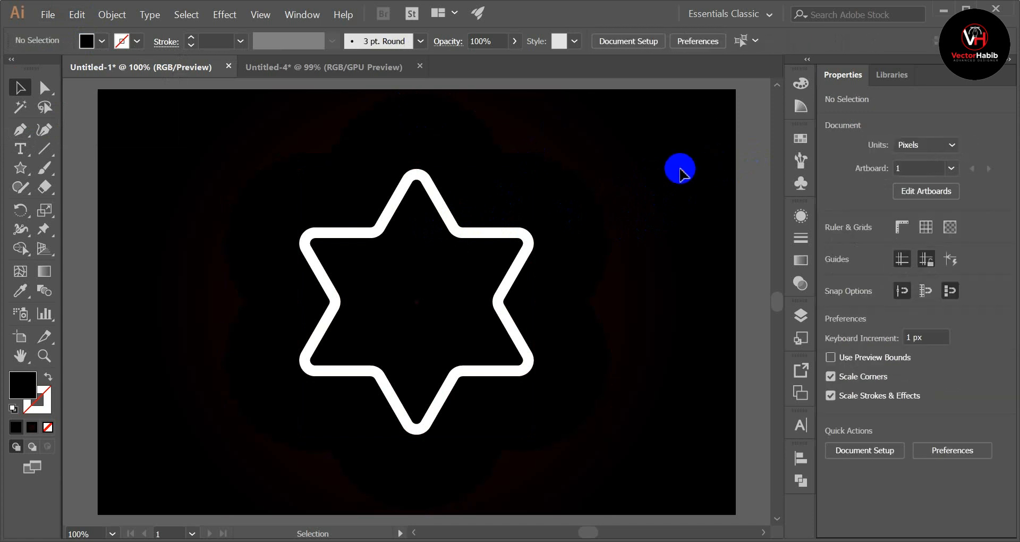
- Blend the white star outline with the black offset shape behind it using the Blend tool
click(442, 210)
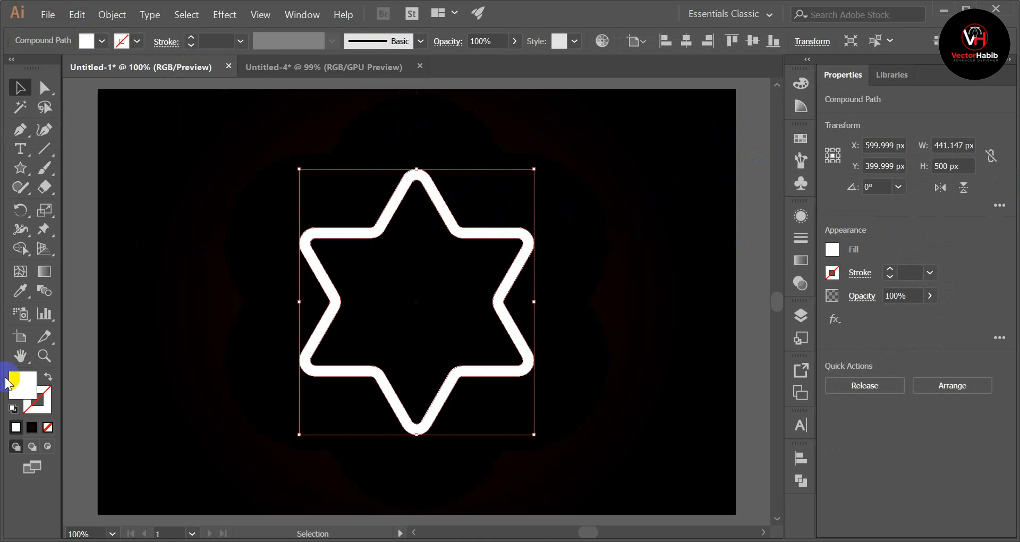
click(44, 292)
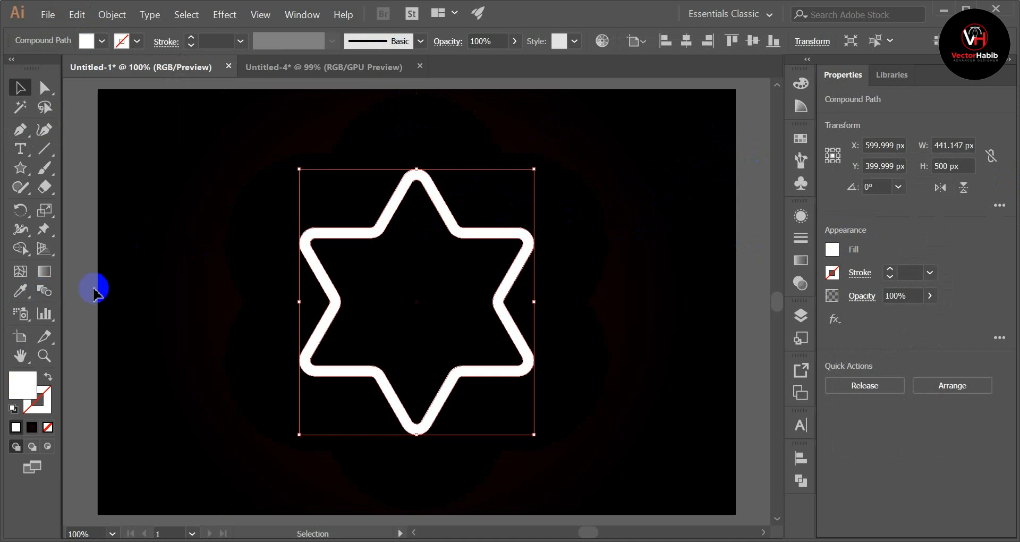
click(47, 291)
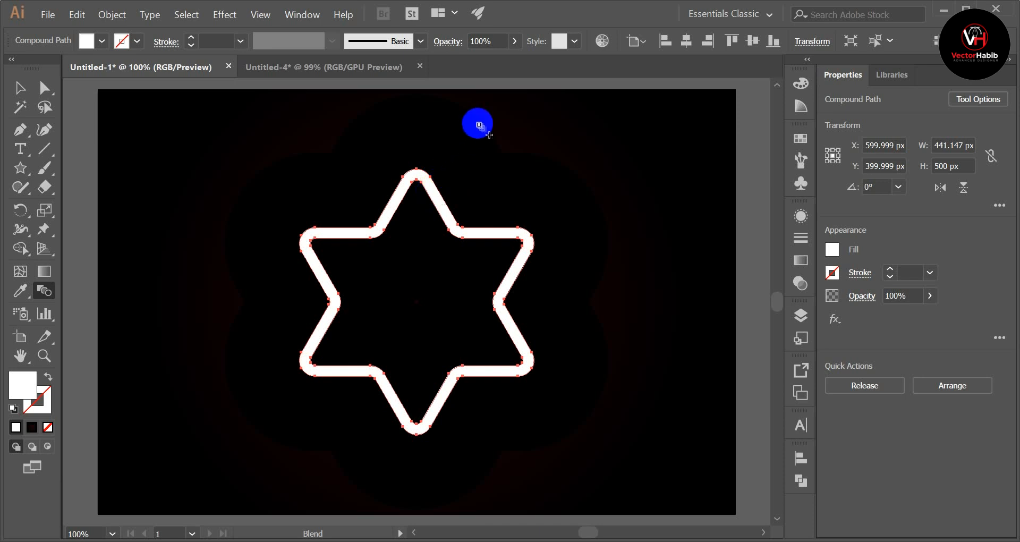
click(479, 124)
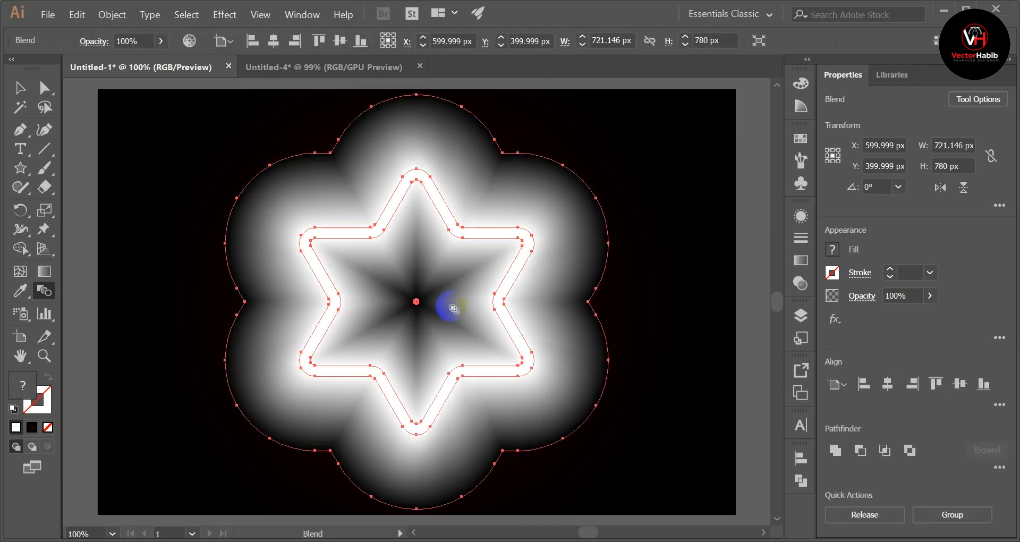
- Set the blend's spacing to 100 specified steps with Preview enabled, and deselect the blend
double_click(44, 292)
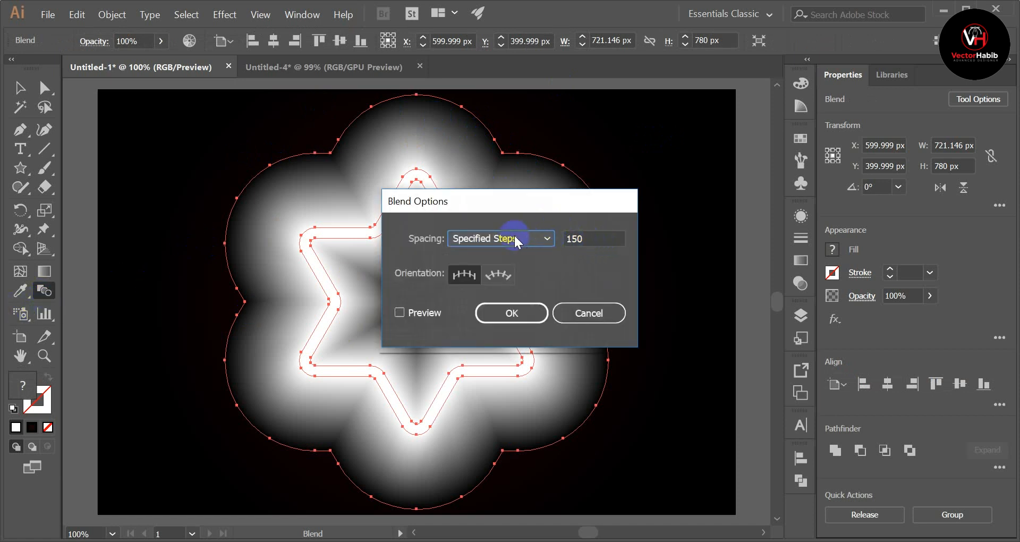
click(399, 312)
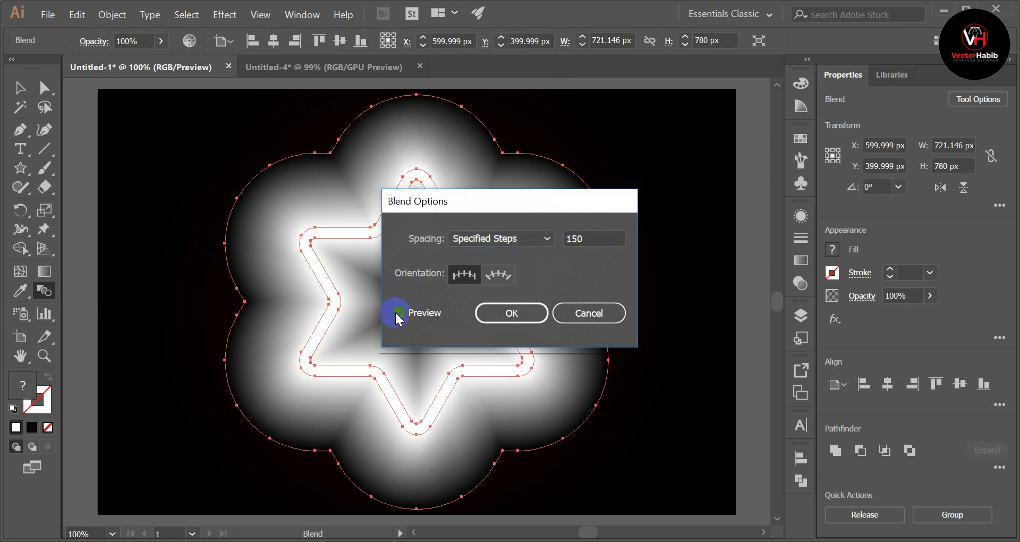
double_click(586, 237)
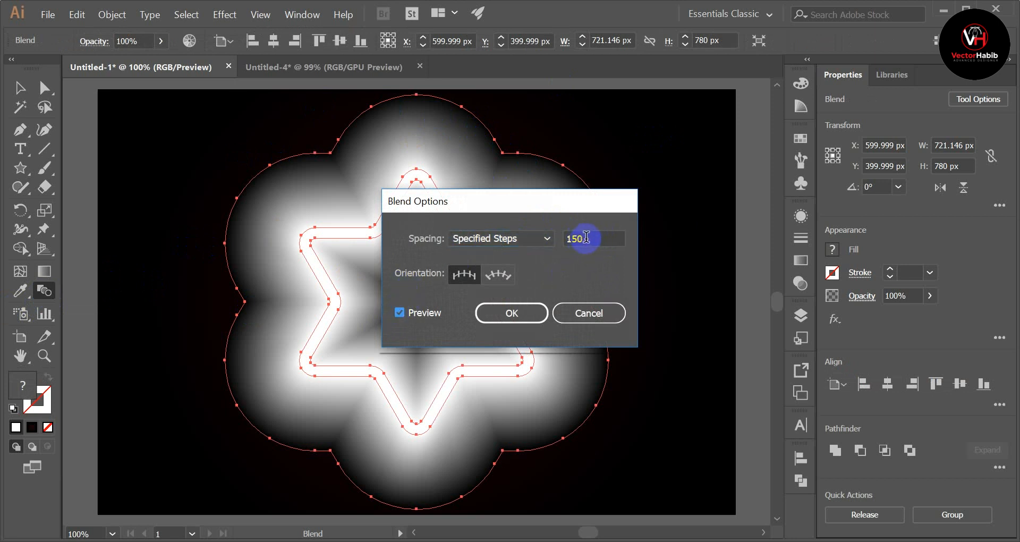
text(142)
key(Down)
key(Down)
key(Down)
key(Down)
key(Down)
key(Down)
key(Down)
key(Down)
key(Down)
double_click(592, 237)
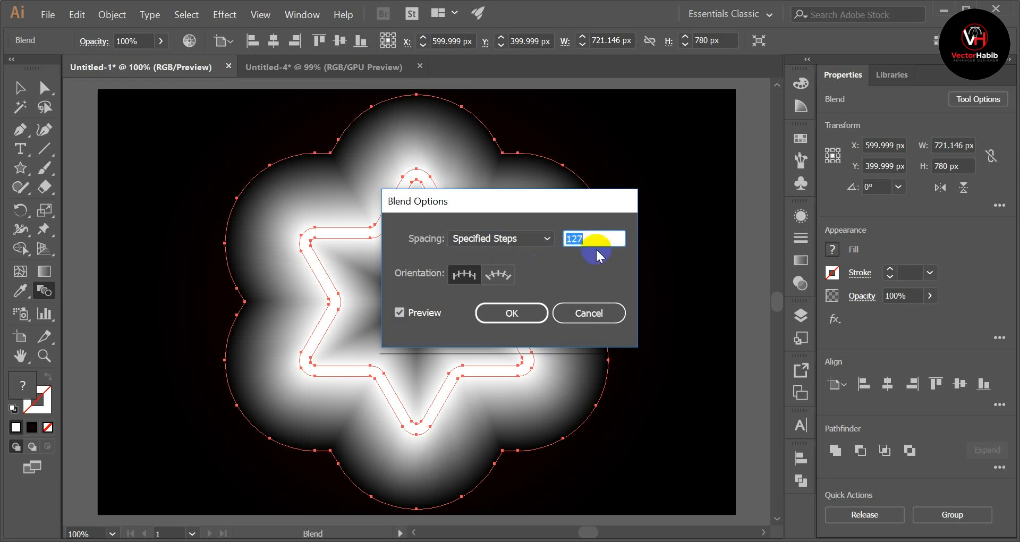
text(100)
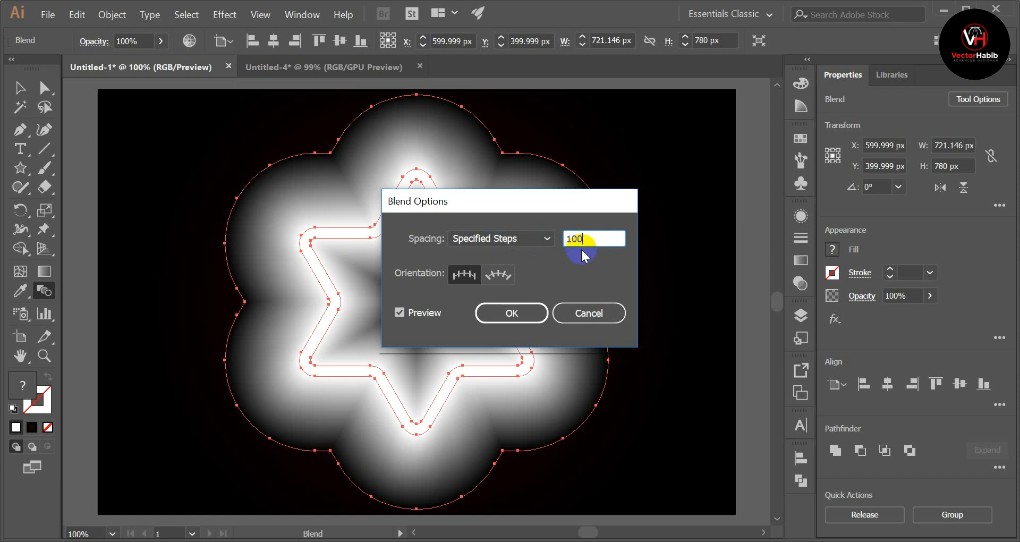
click(515, 312)
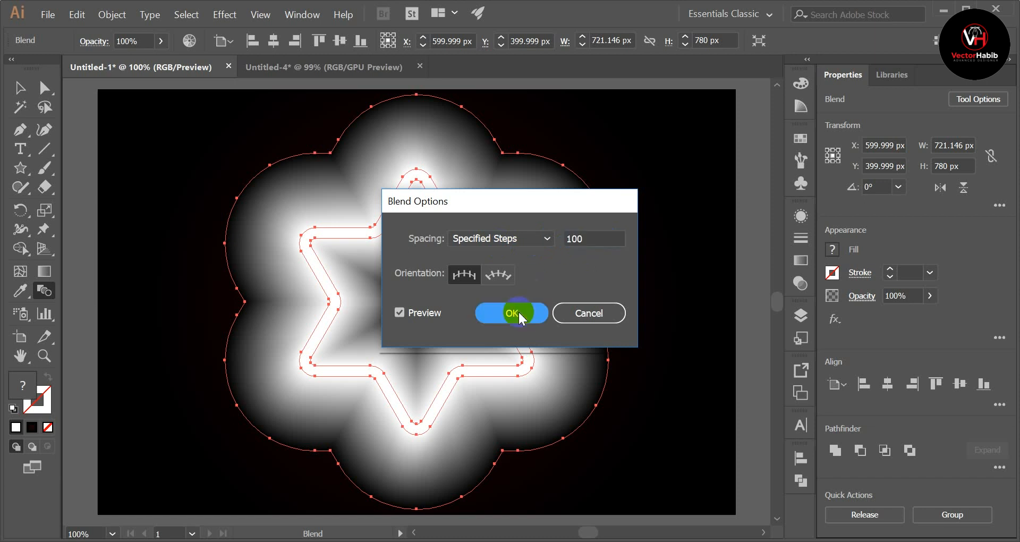
click(20, 88)
click(710, 191)
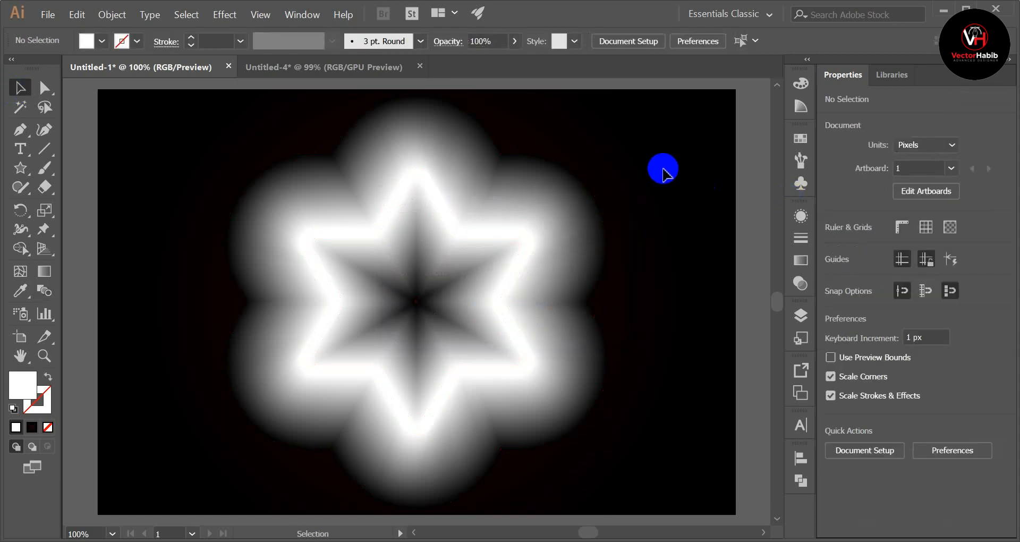
- Set the star blend's blending mode to Color Dodge and deselect it
drag(660, 165, 258, 353)
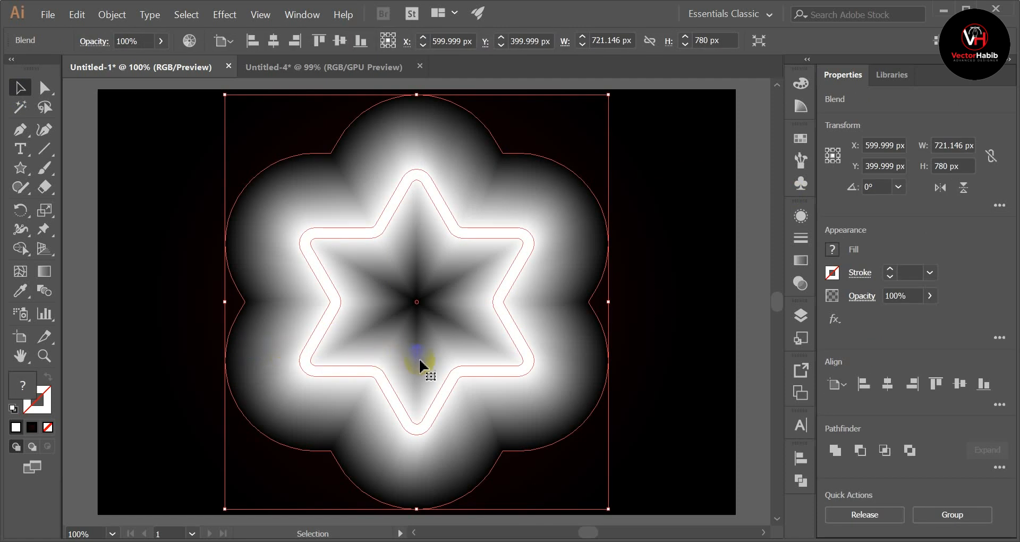
click(802, 261)
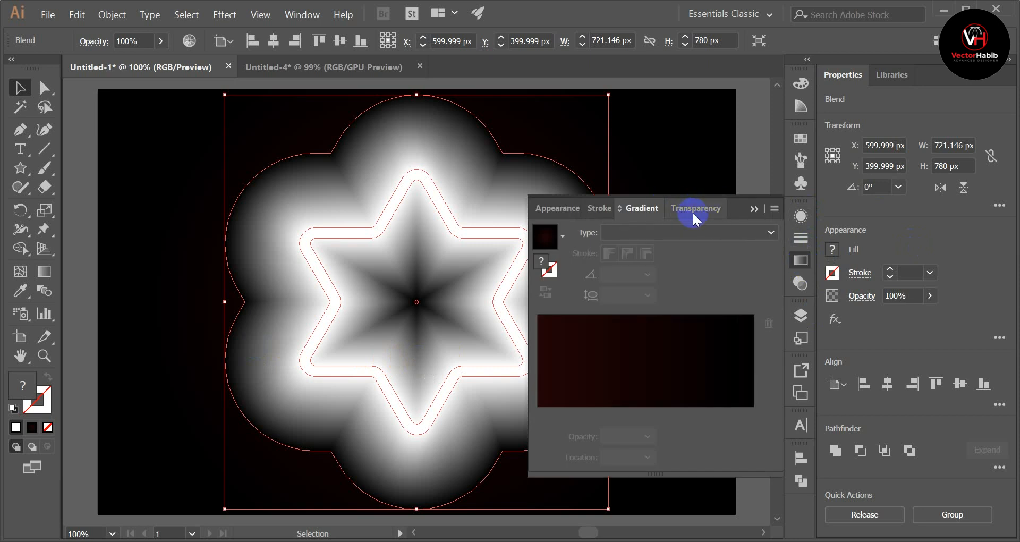
click(298, 16)
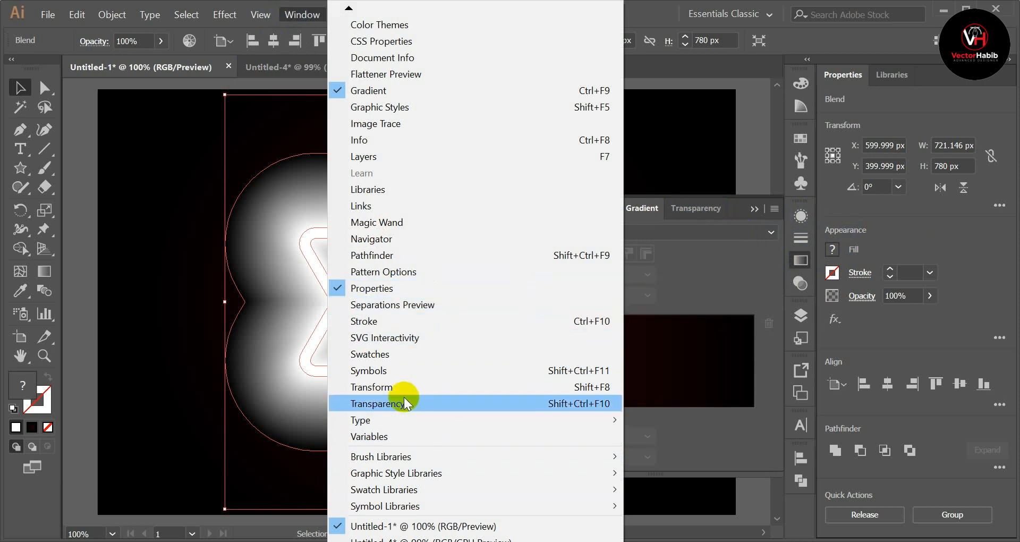
click(753, 160)
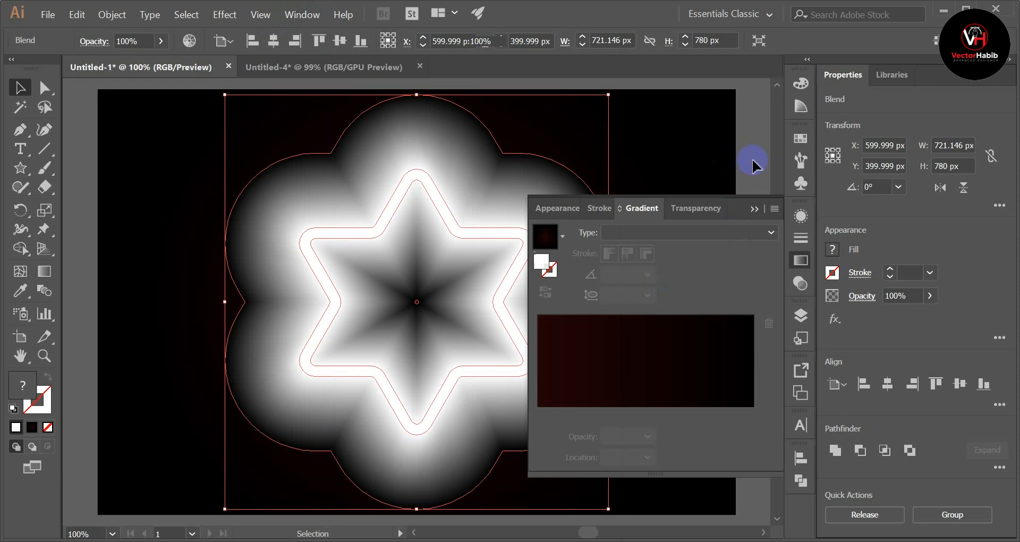
drag(111, 150, 419, 431)
click(699, 212)
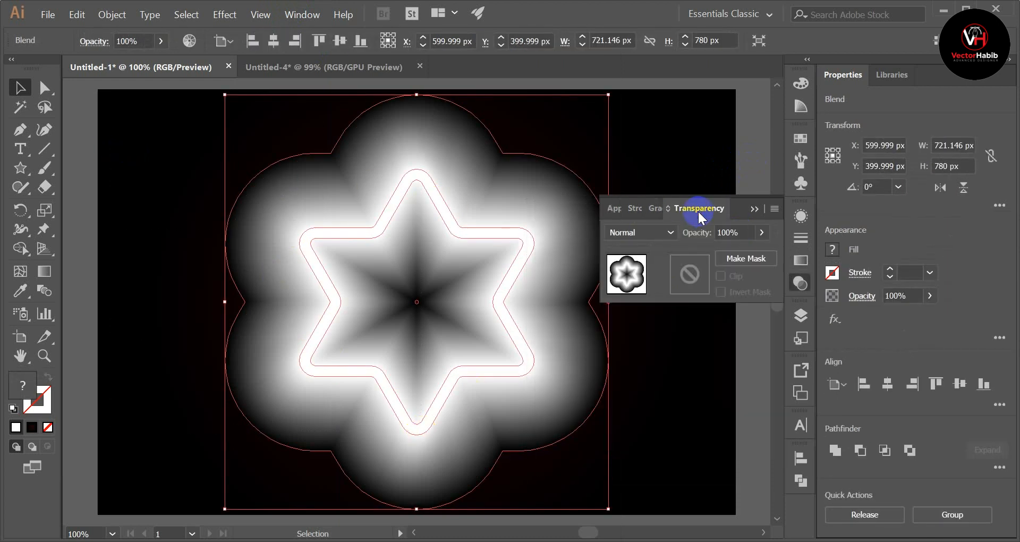
click(643, 234)
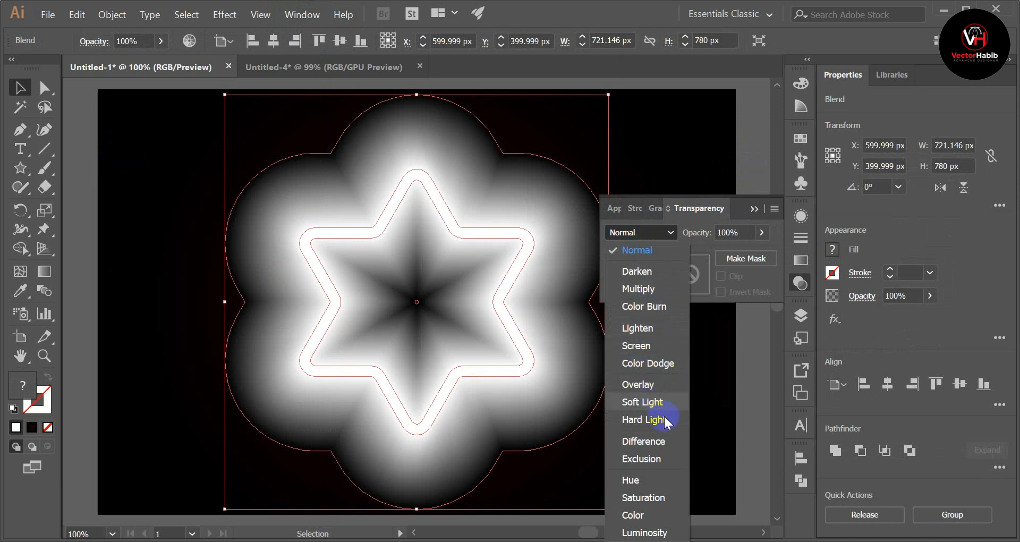
click(654, 365)
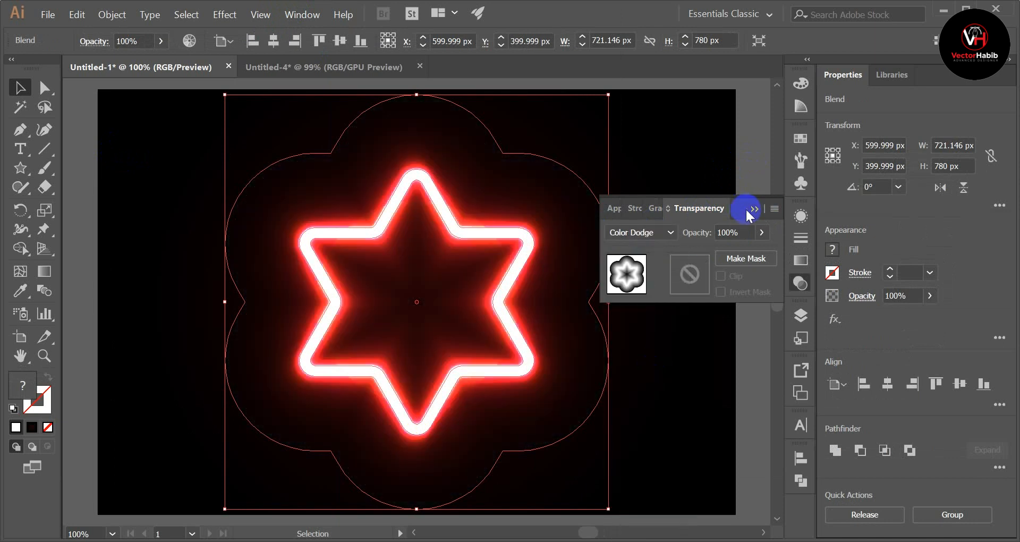
click(752, 209)
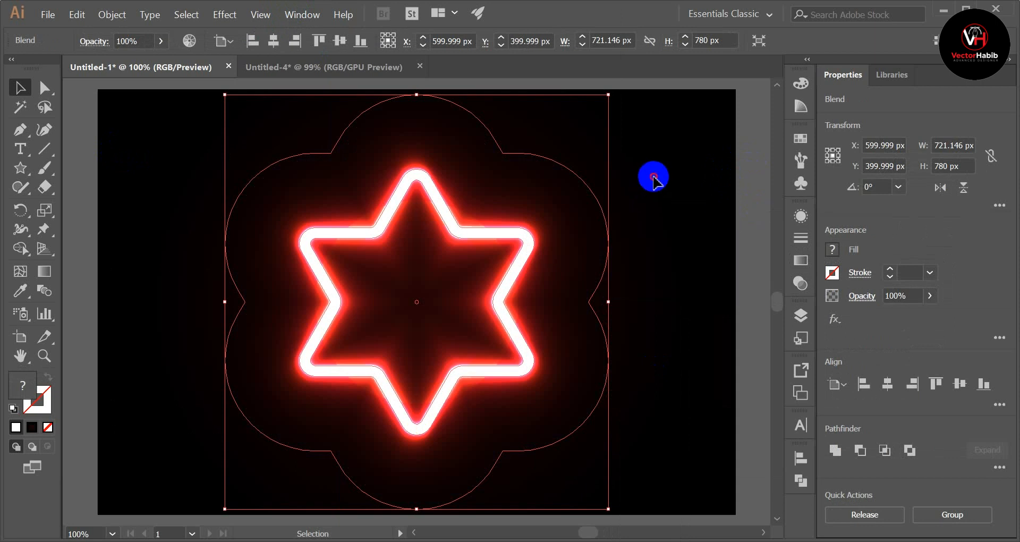
click(654, 178)
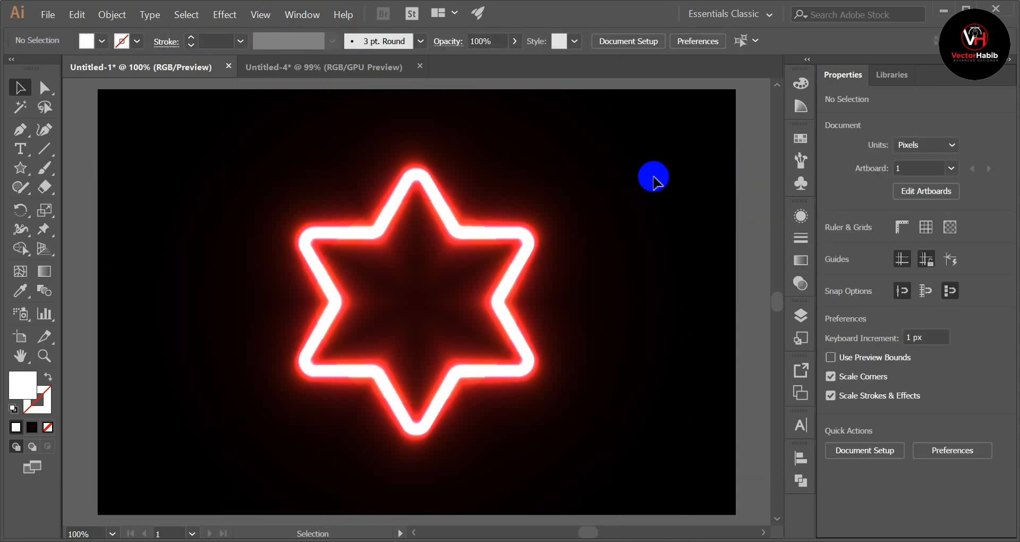
- Draw a circle about 406 px in diameter below the star, overlapping the artboard's lower edge
scroll(479, 130, down, 3)
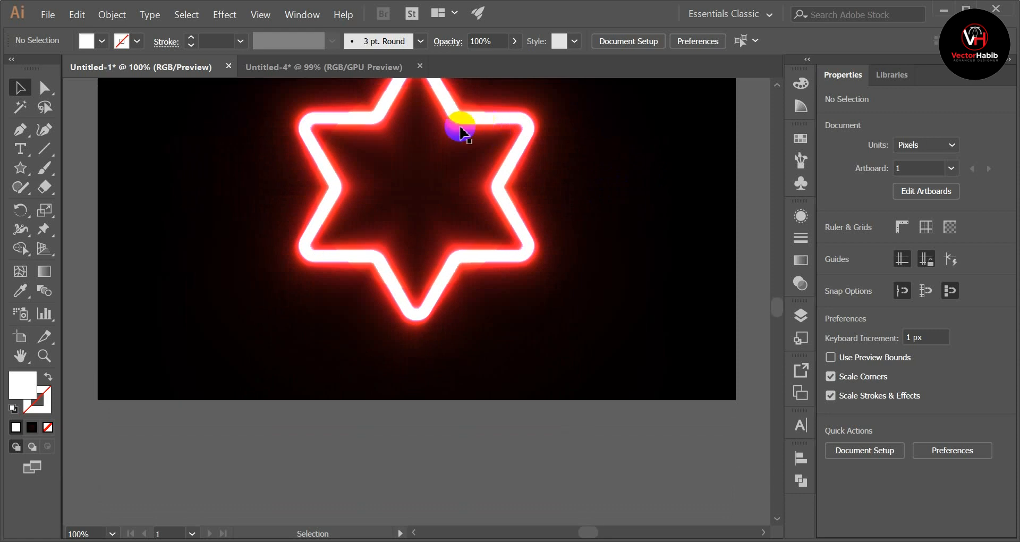
scroll(461, 131, up, 1)
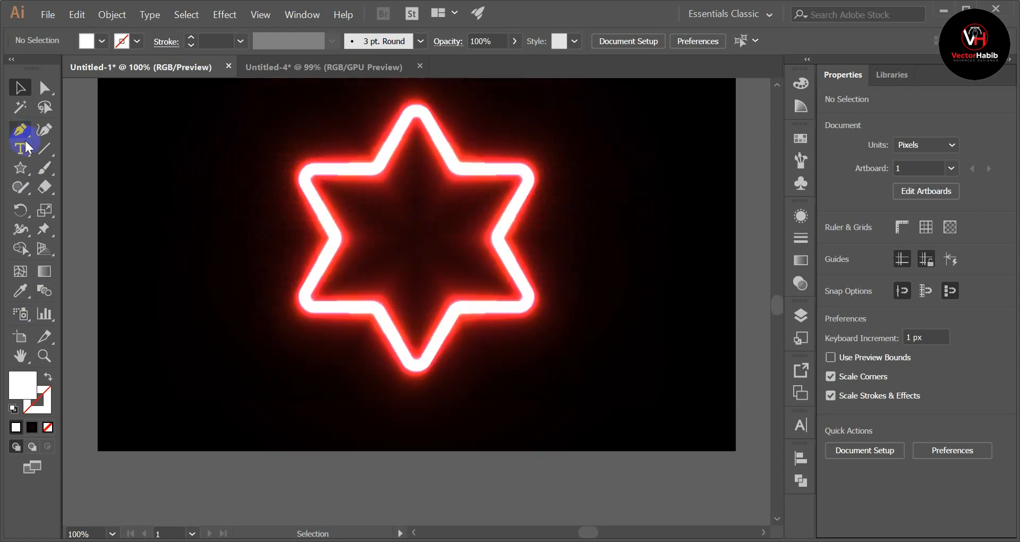
drag(22, 163, 94, 209)
scroll(433, 443, down, 1)
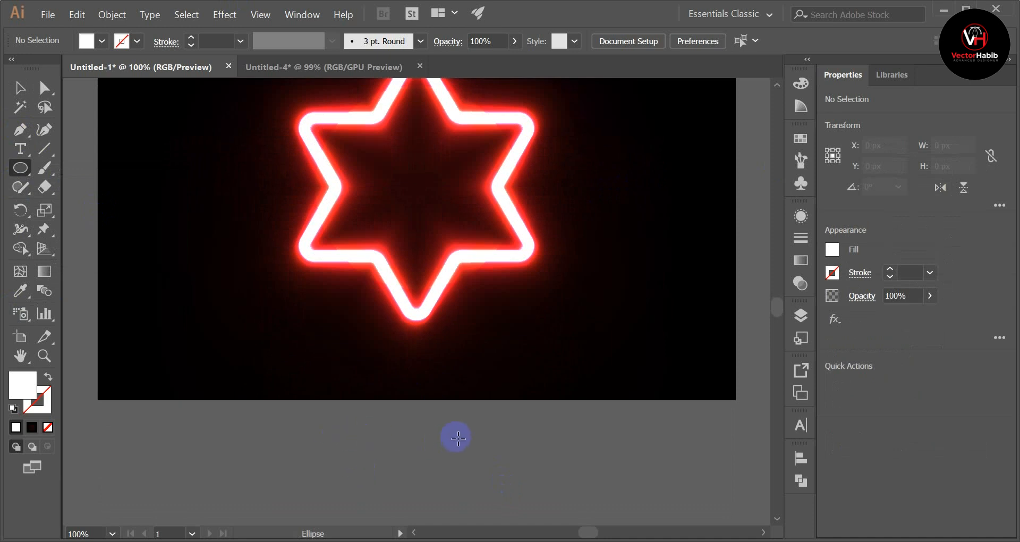
drag(377, 438, 477, 465)
- Fill the circle with the white-to-black gradient, set its type to Radial, and deselect the circle
click(94, 39)
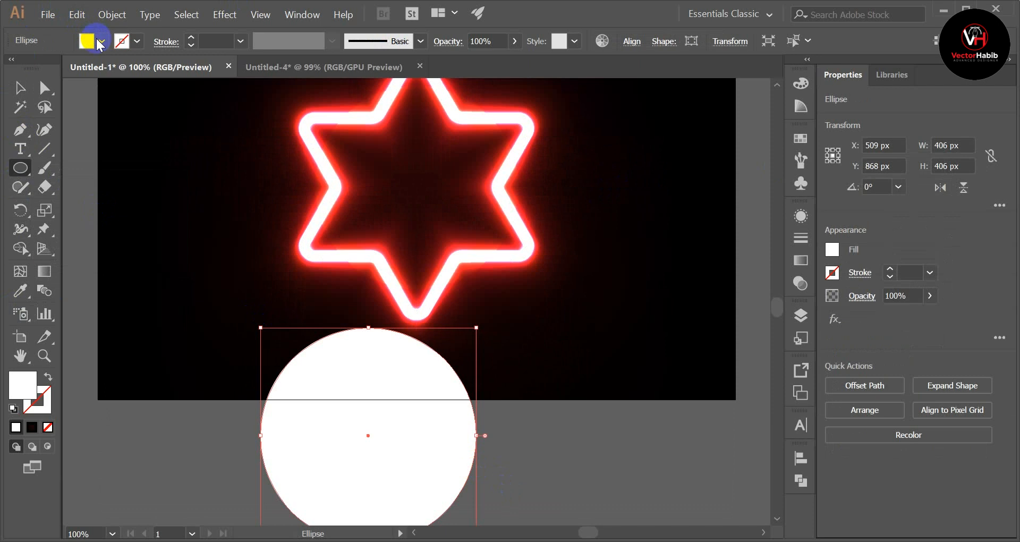
click(101, 41)
click(10, 102)
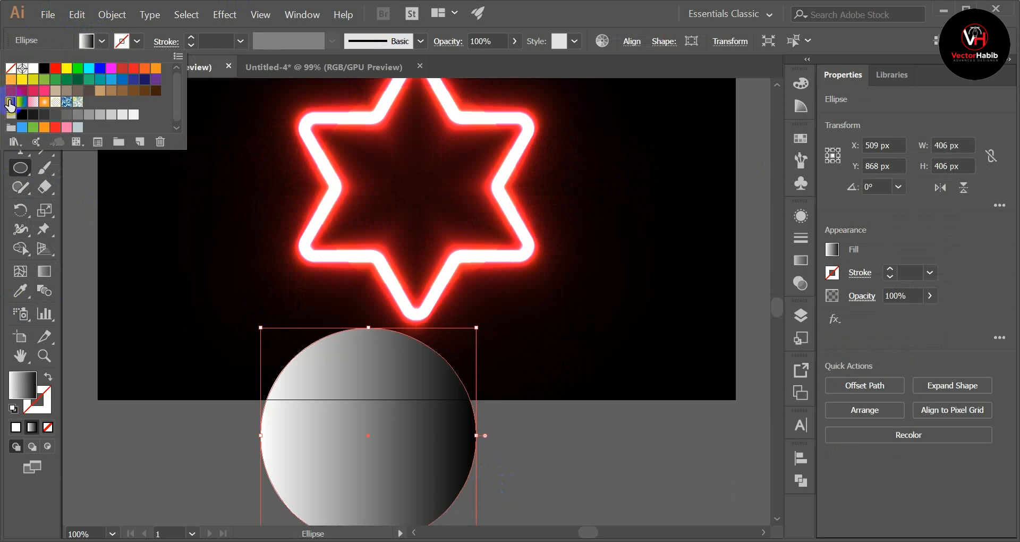
click(800, 260)
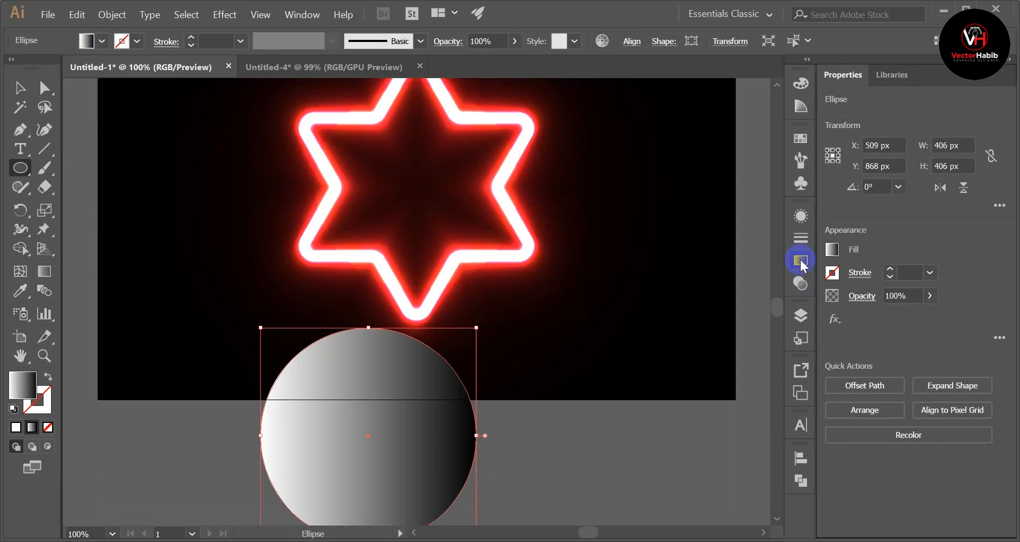
click(628, 232)
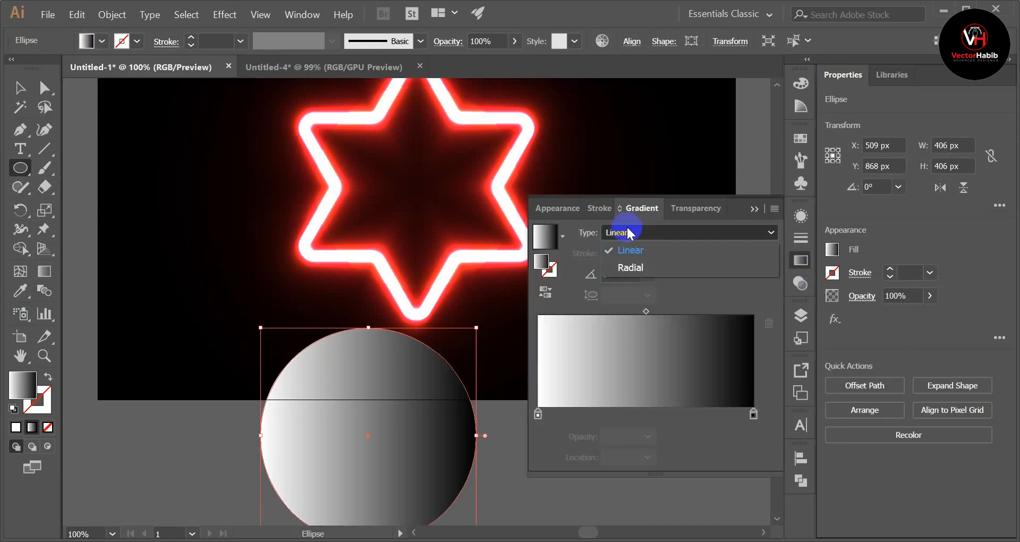
click(637, 267)
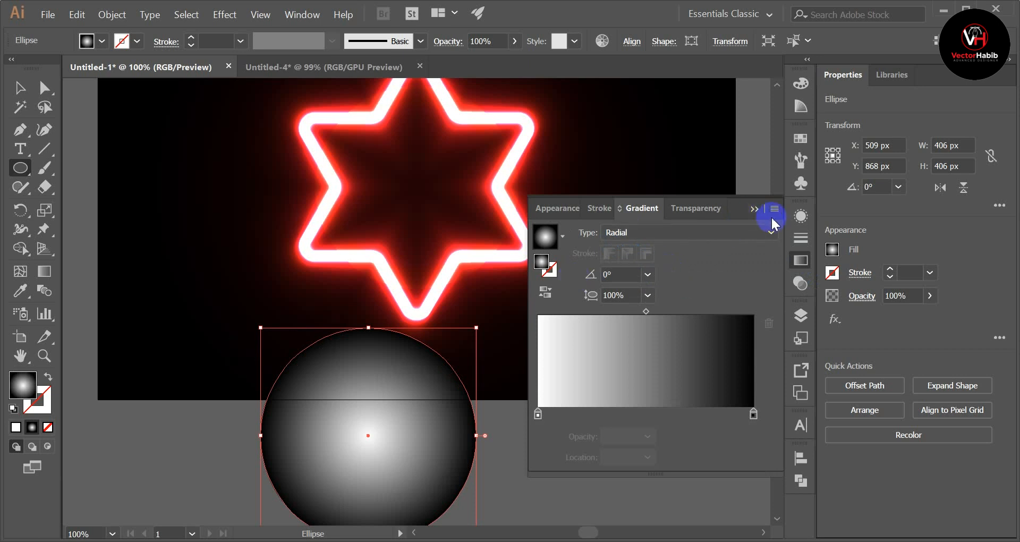
click(753, 210)
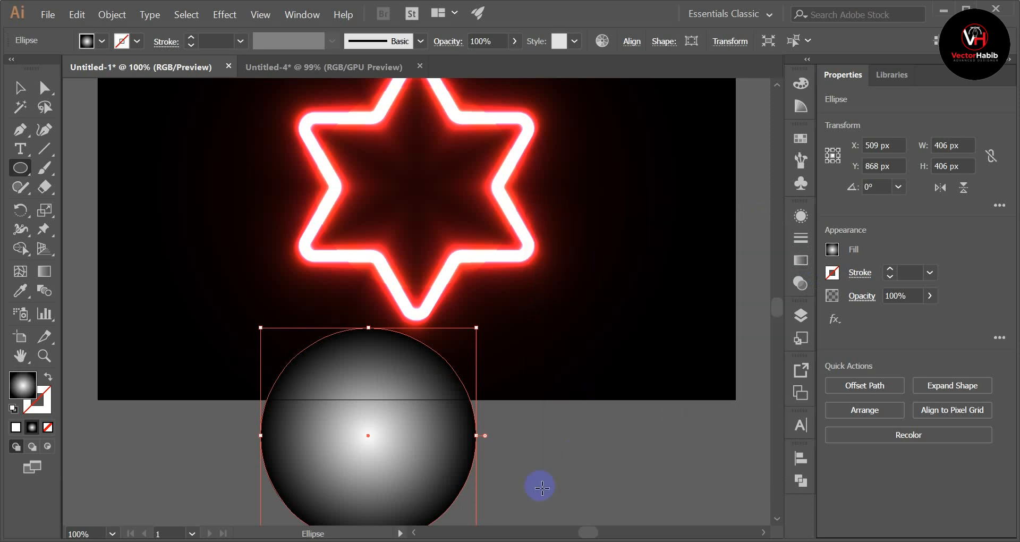
click(538, 464)
click(550, 307)
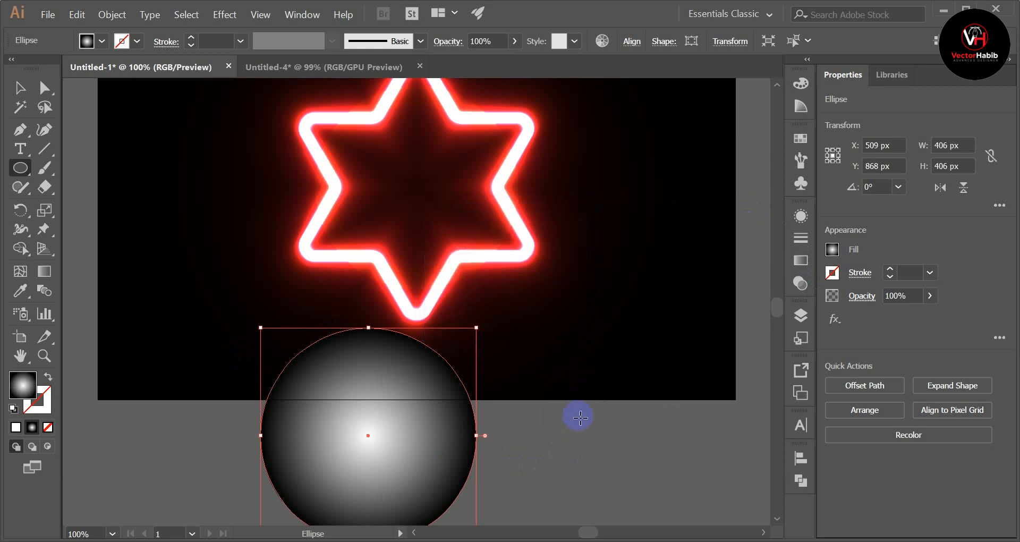
click(20, 88)
click(547, 441)
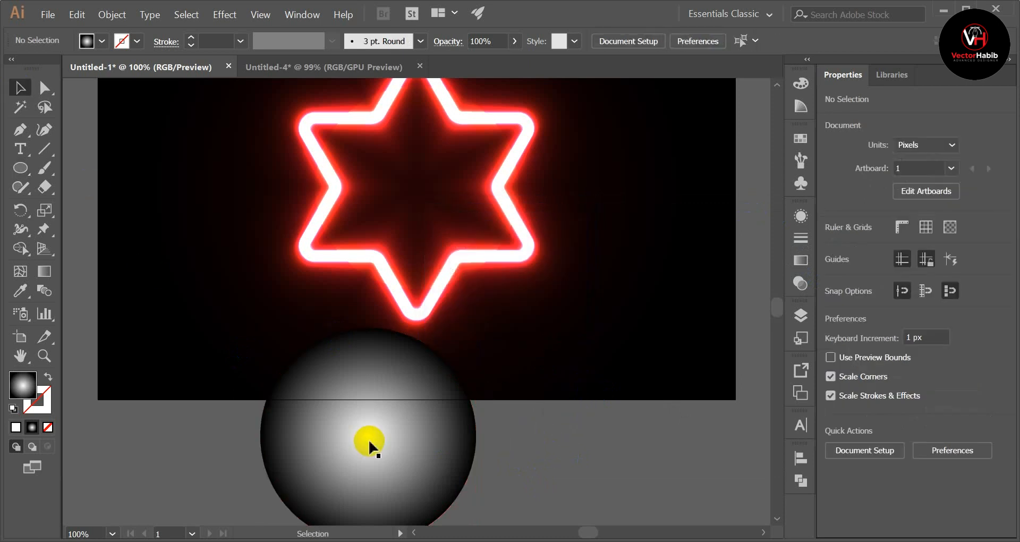
- Set the radial-gradient circle's blending mode to Color Dodge and deselect it
click(372, 444)
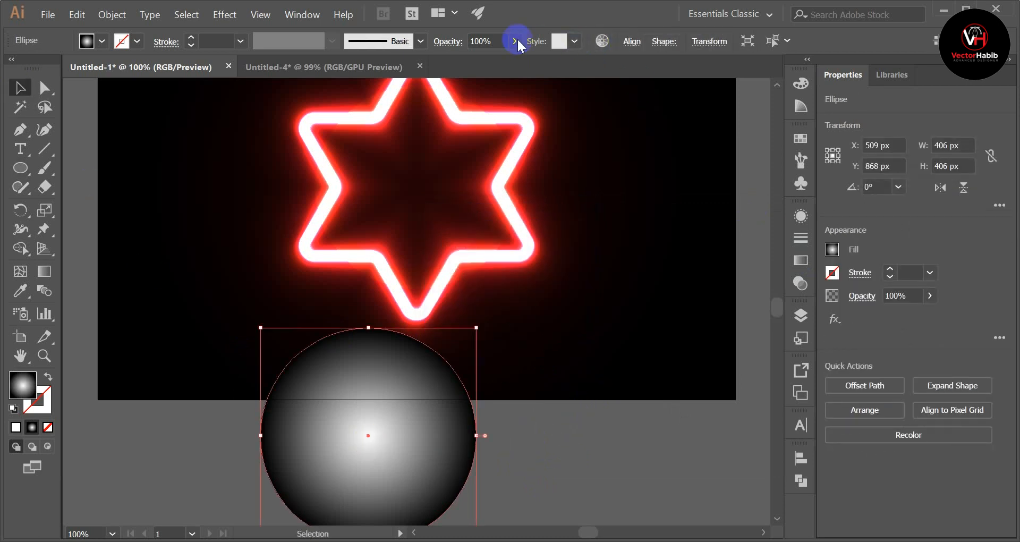
click(448, 42)
click(340, 68)
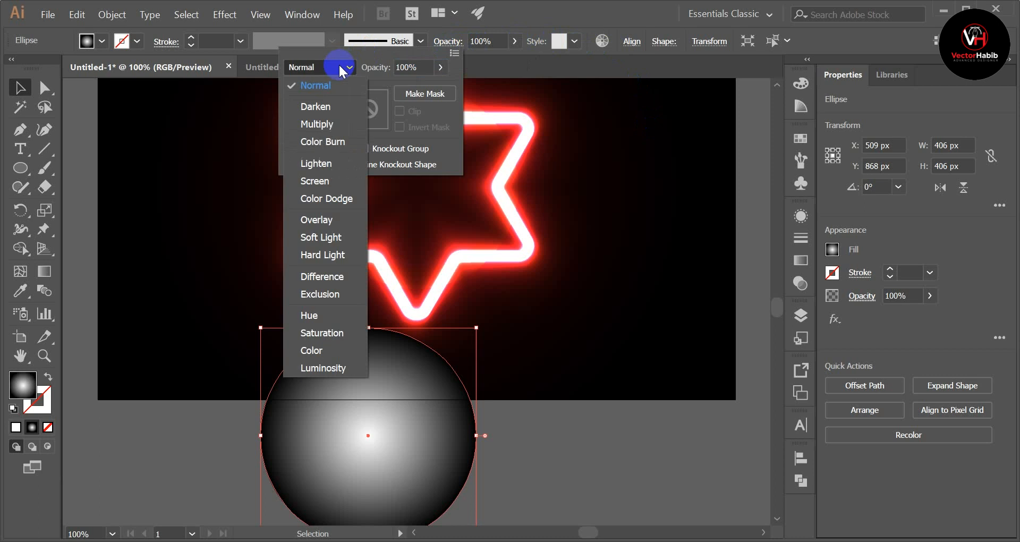
click(332, 201)
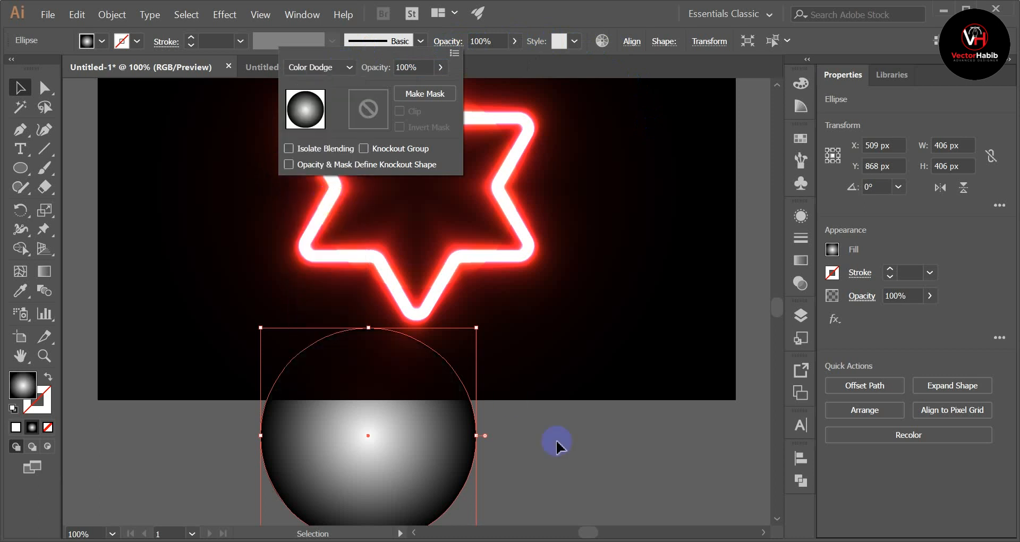
click(490, 425)
click(568, 442)
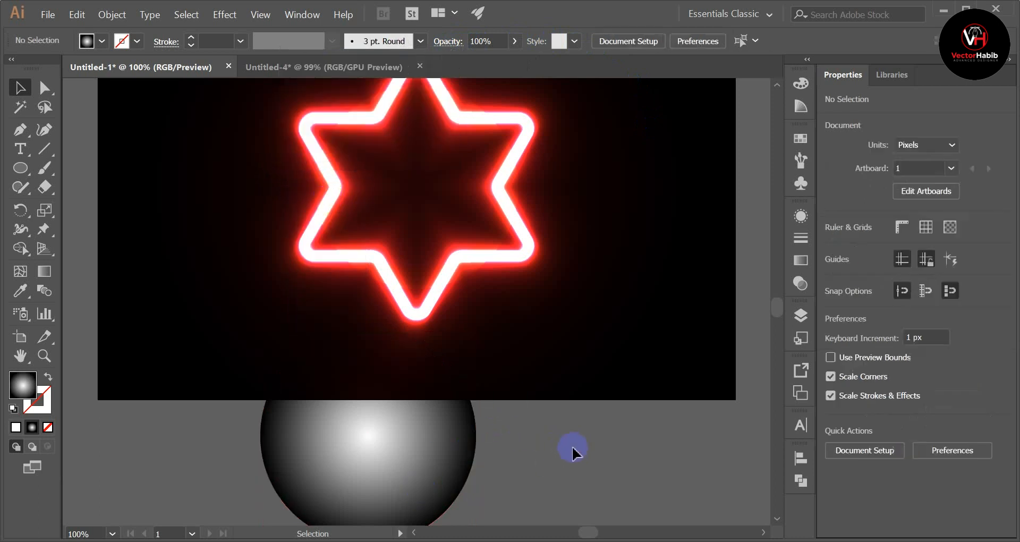
- Move the gradient circle up to the star's lower tip and stretch it symmetrically into an ellipse about 1128 px wide
drag(369, 466, 457, 405)
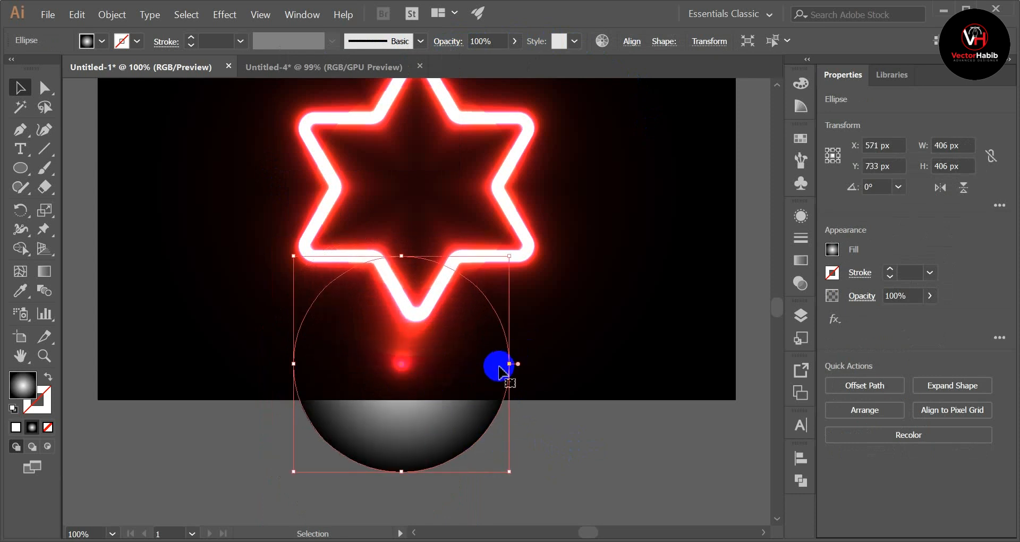
drag(510, 365, 700, 355)
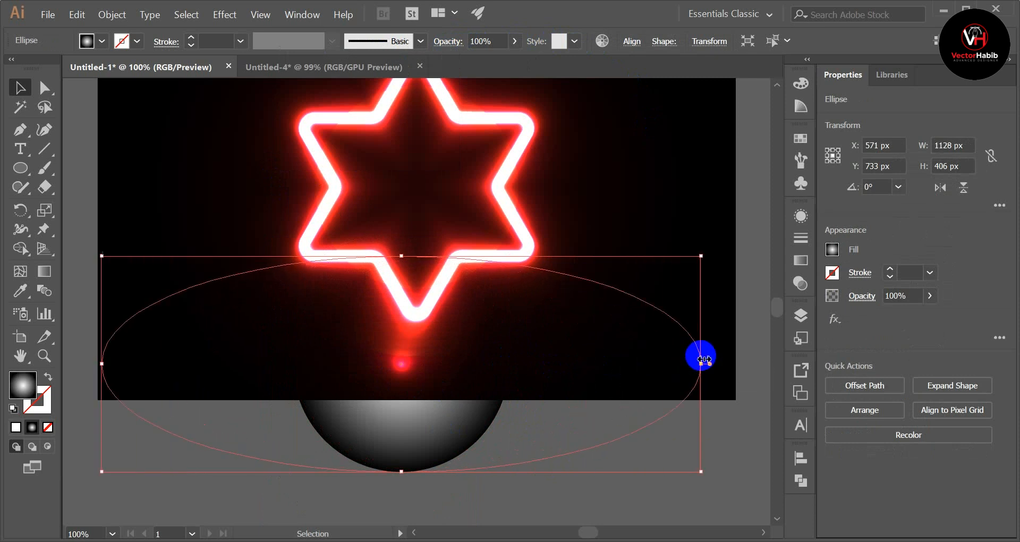
mouse_move(402, 471)
mouse_down()
mouse_move(411, 438)
mouse_move(400, 460)
mouse_up()
click(403, 475)
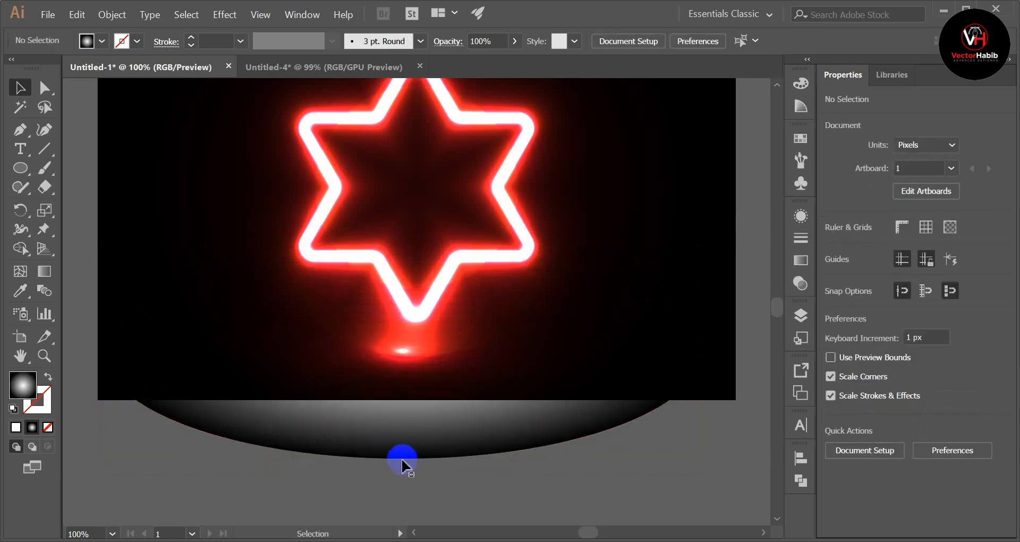
- Flatten the wide gradient ellipse to a height of about 135 px and deselect it
click(417, 371)
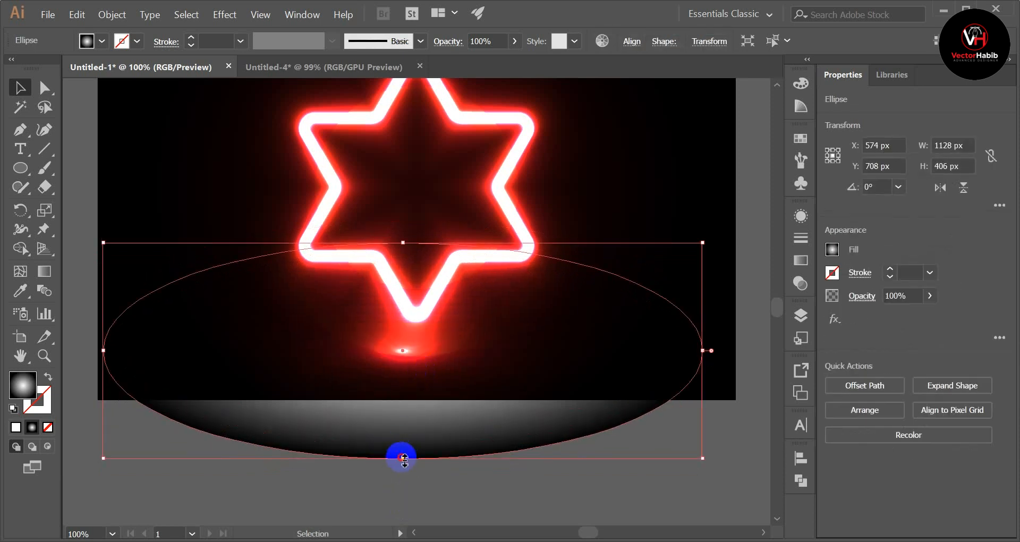
drag(403, 458, 425, 319)
click(582, 275)
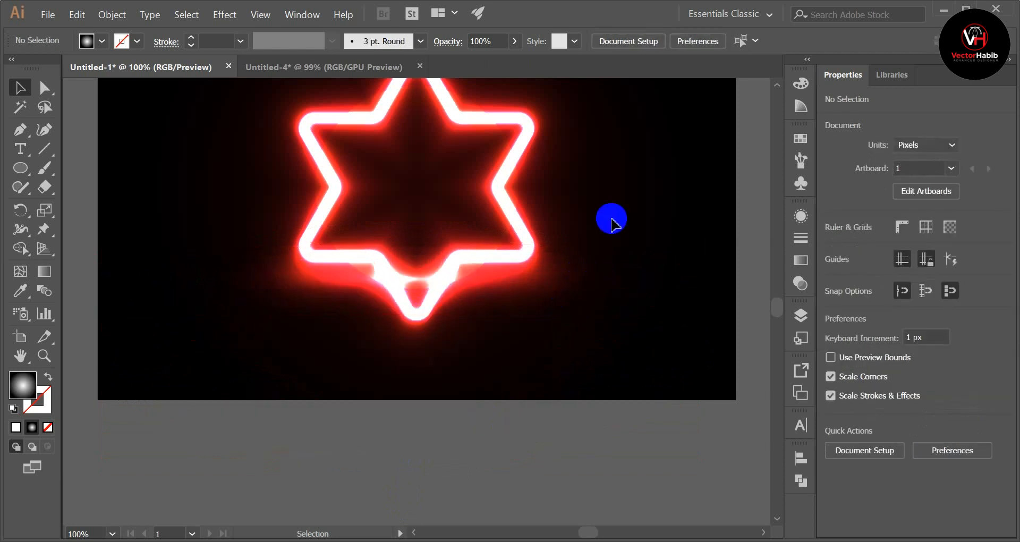
- Move the flattened ellipse just below the star's lower tip, to about X 611 px and Y 726.5 px, and deselect it
drag(611, 219, 629, 292)
click(635, 377)
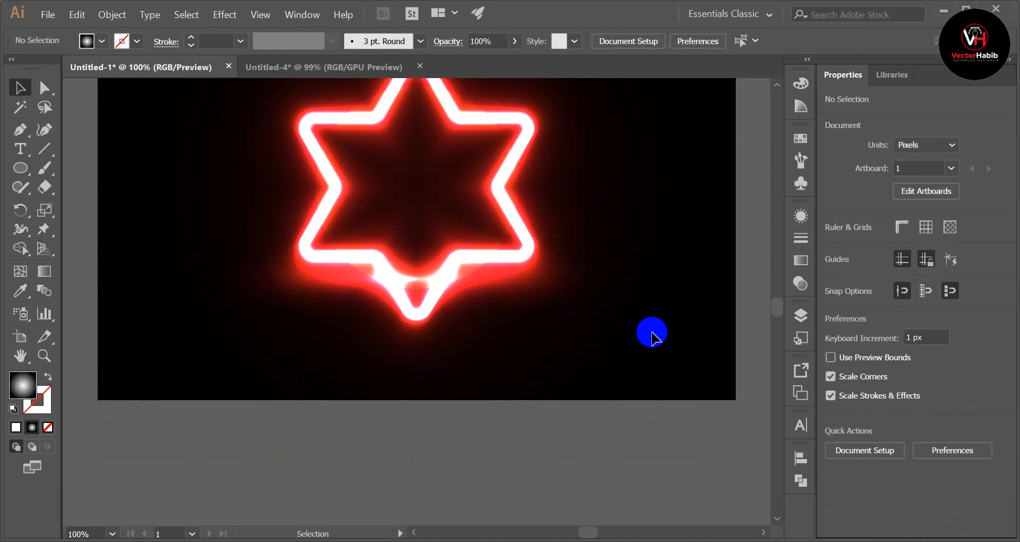
click(611, 283)
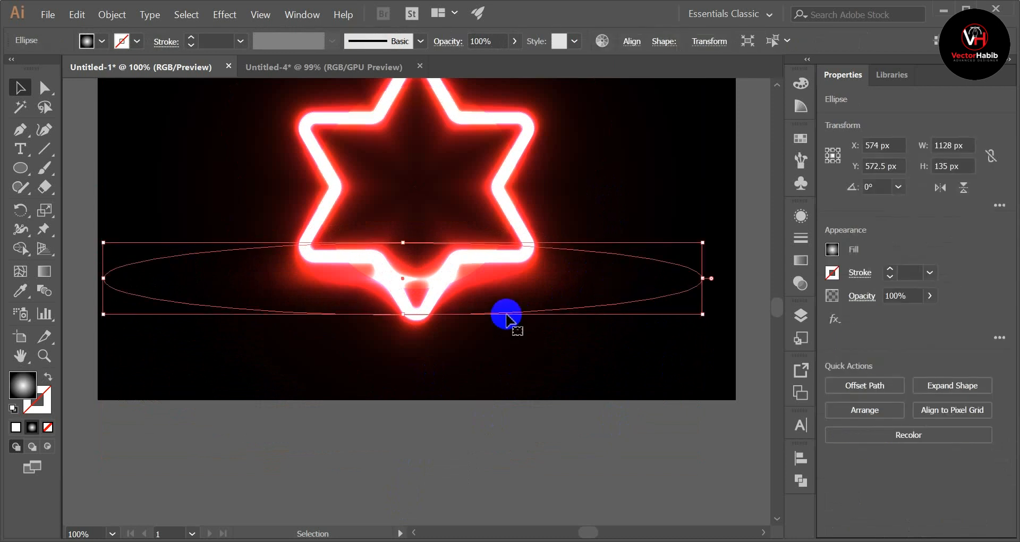
drag(507, 319, 526, 403)
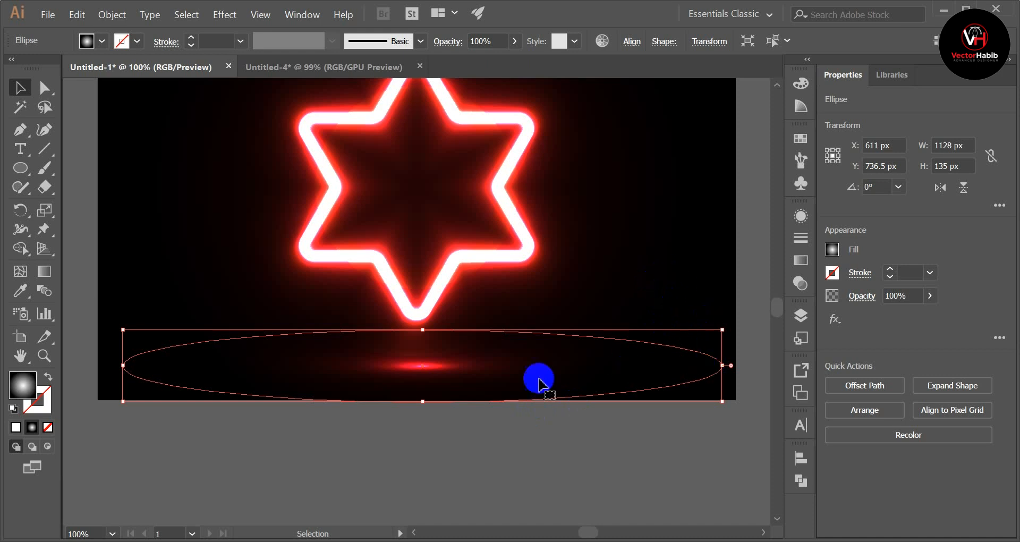
drag(589, 336, 589, 331)
click(481, 469)
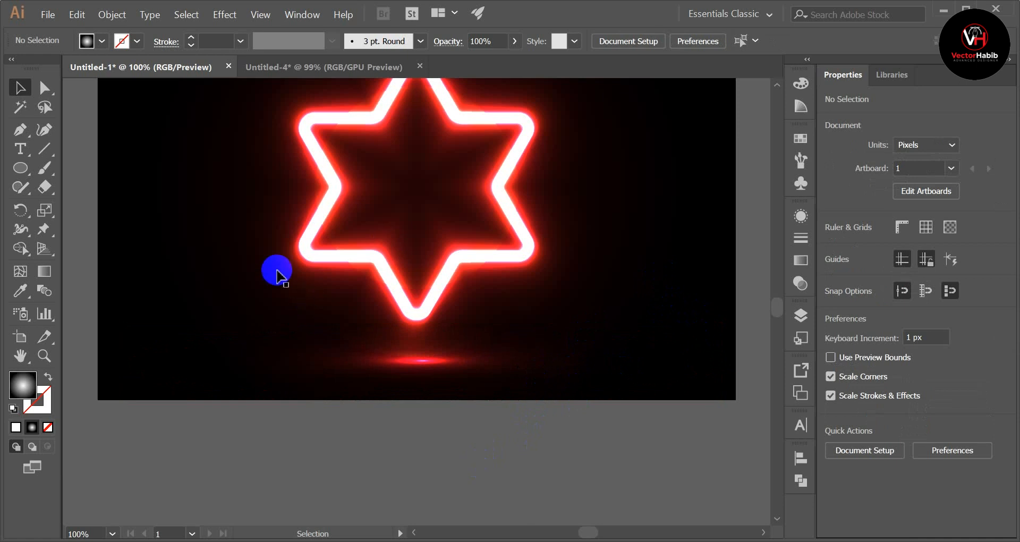
- Widen the glow ellipse symmetrically to about 1174 px and deselect it
click(429, 366)
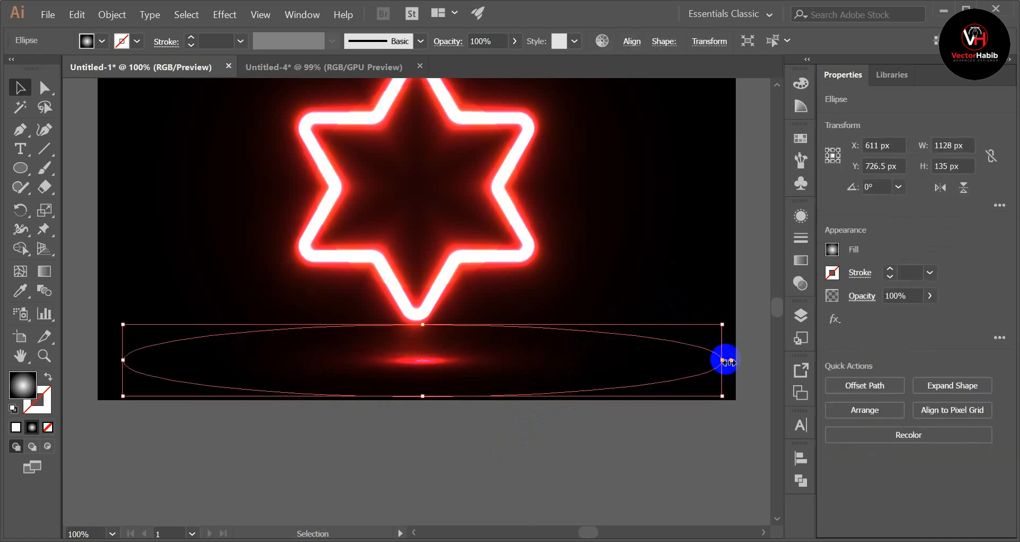
drag(725, 361, 736, 358)
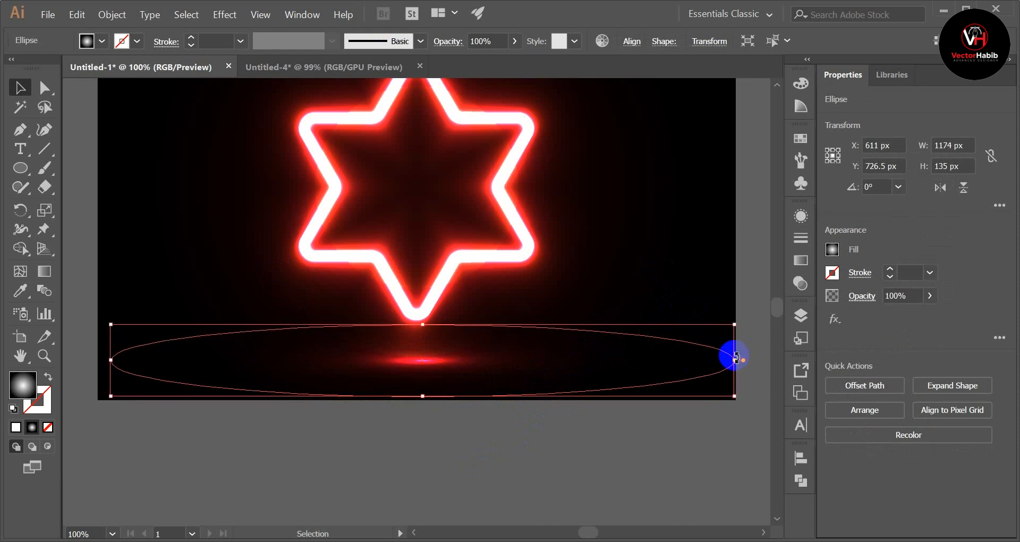
click(749, 287)
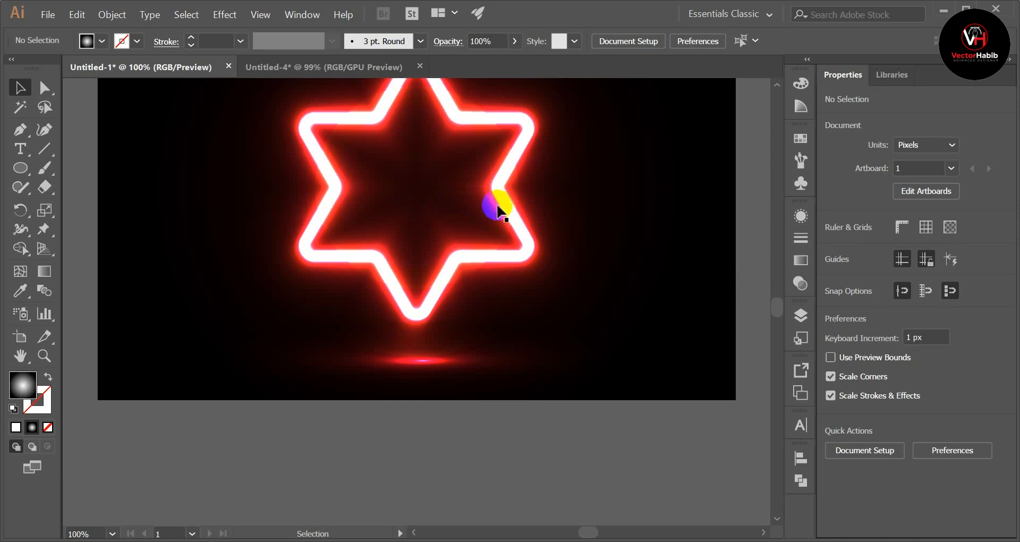
- Shift the star blend and glow ellipse together slightly upward, and align their horizontal centers with the star as key object
click(507, 210)
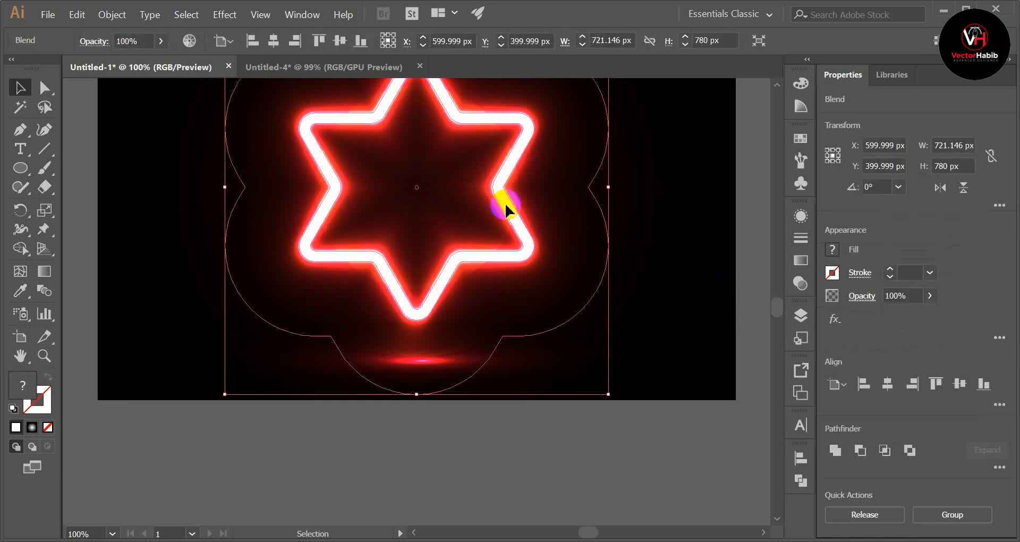
shift+click(656, 360)
drag(457, 253, 461, 248)
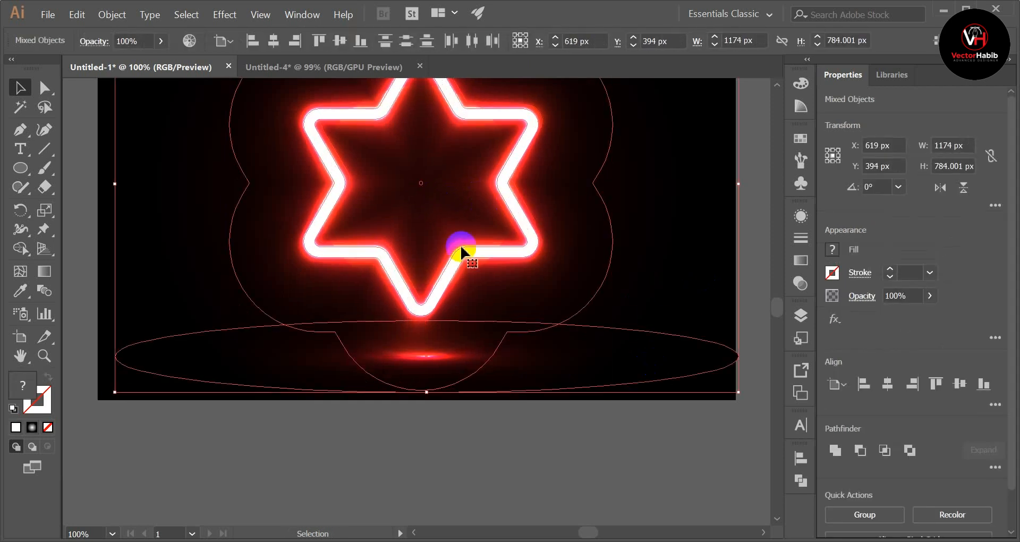
click(501, 184)
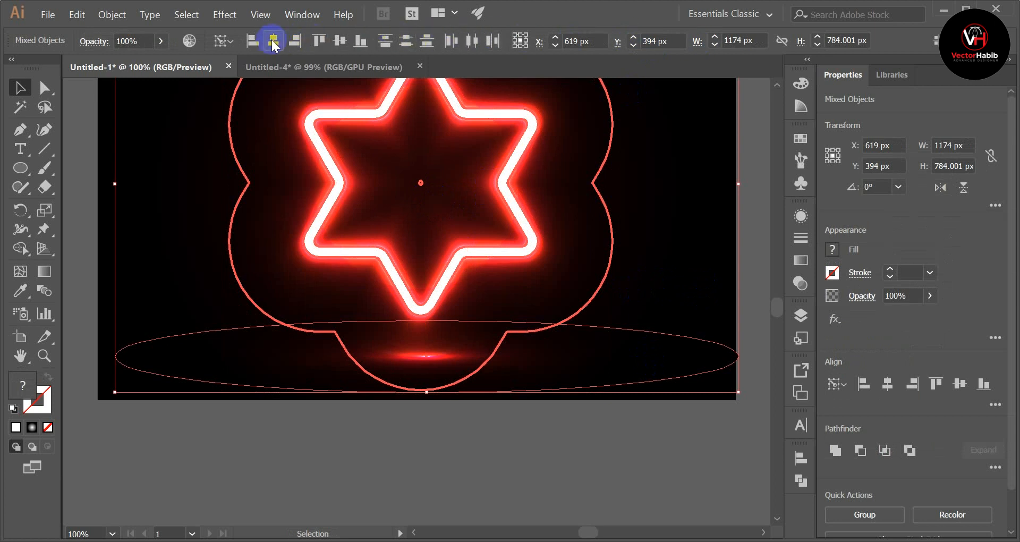
click(272, 42)
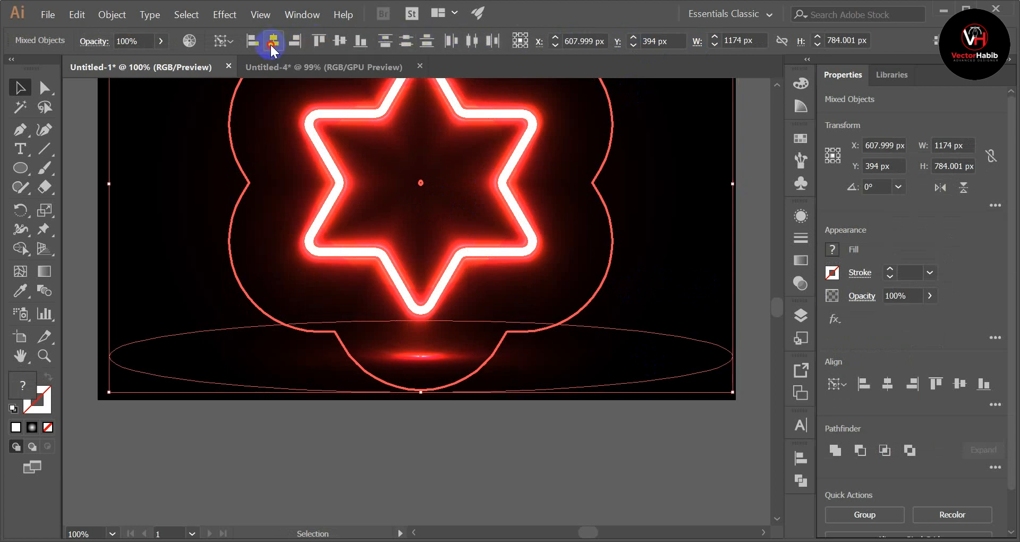
click(746, 267)
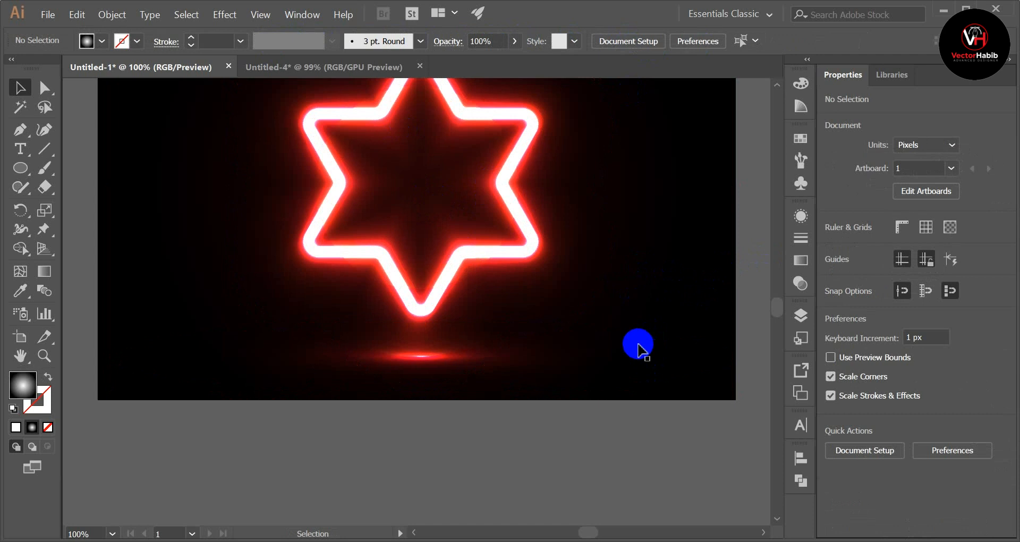
scroll(643, 353, up, 2)
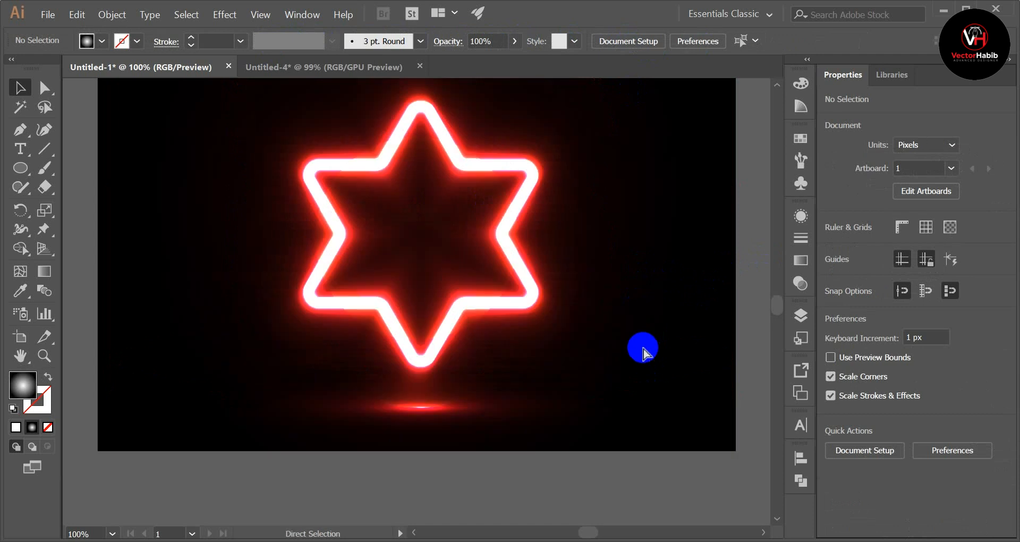
scroll(443, 409, up, 2)
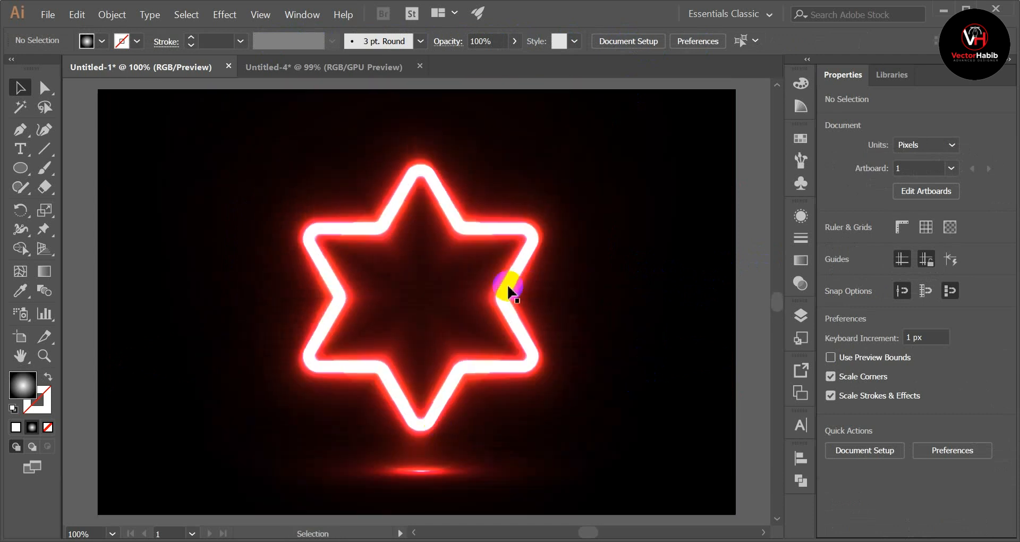